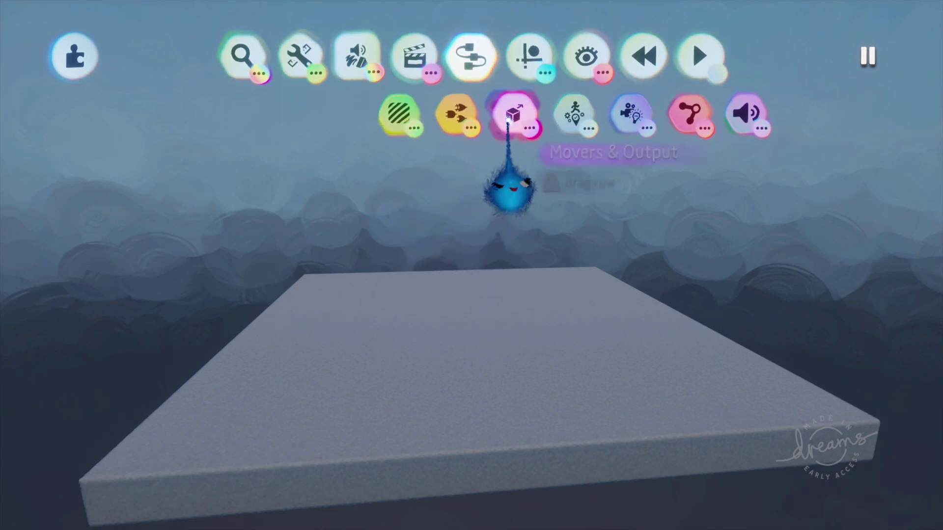
# Step: Add a Number Displayer gadget from the Movers & Output category and place it above the grey platform
pyautogui.click(510, 114)
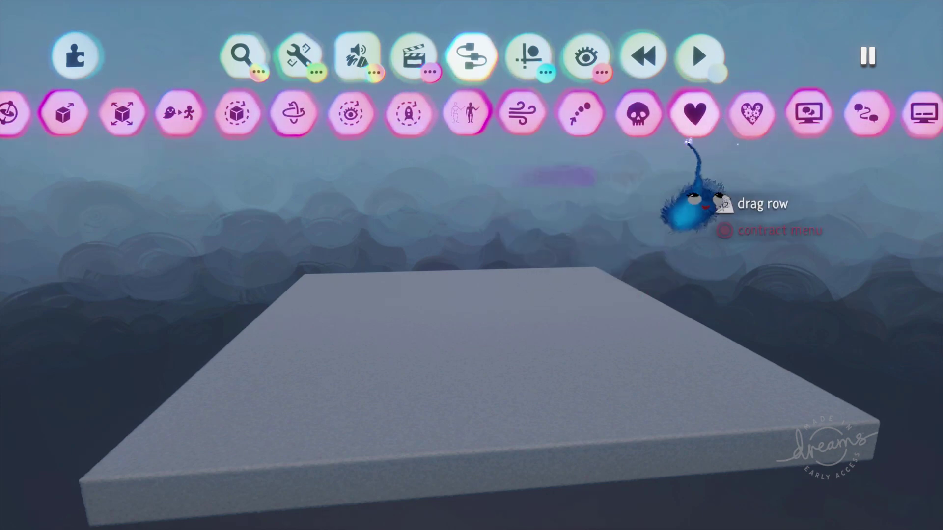
pyautogui.click(645, 114)
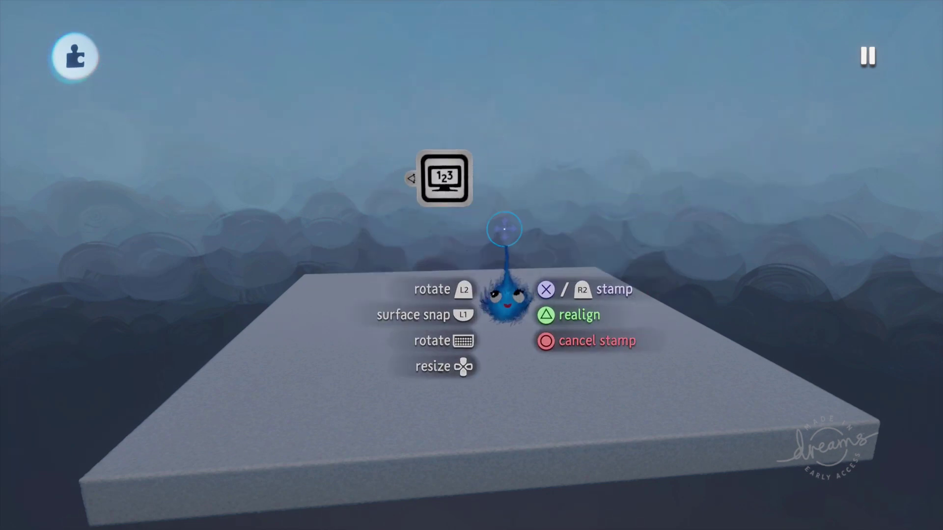
pyautogui.click(444, 265)
pyautogui.moveTo(448, 215); pyautogui.dragTo(451, 219)
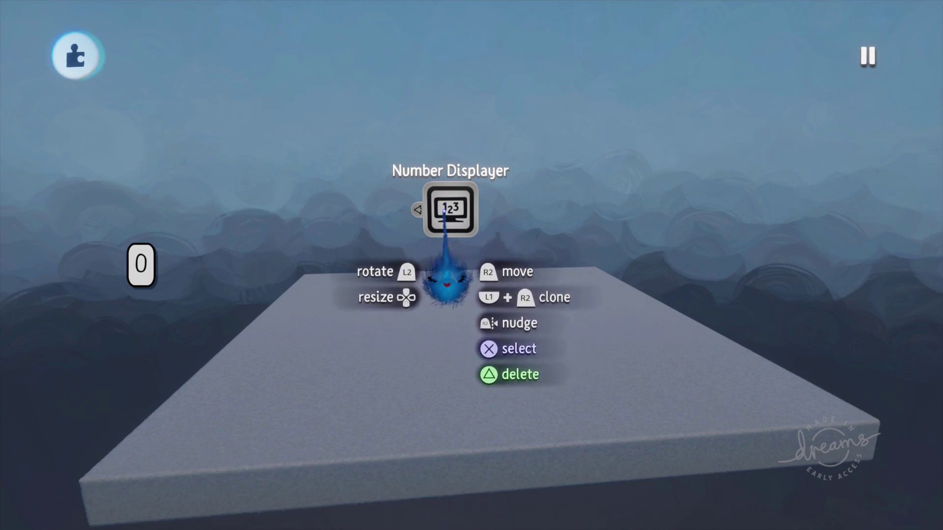
# Step: Move the number on screen slightly up and inward, and try scaling it up and back down
pyautogui.click(443, 212)
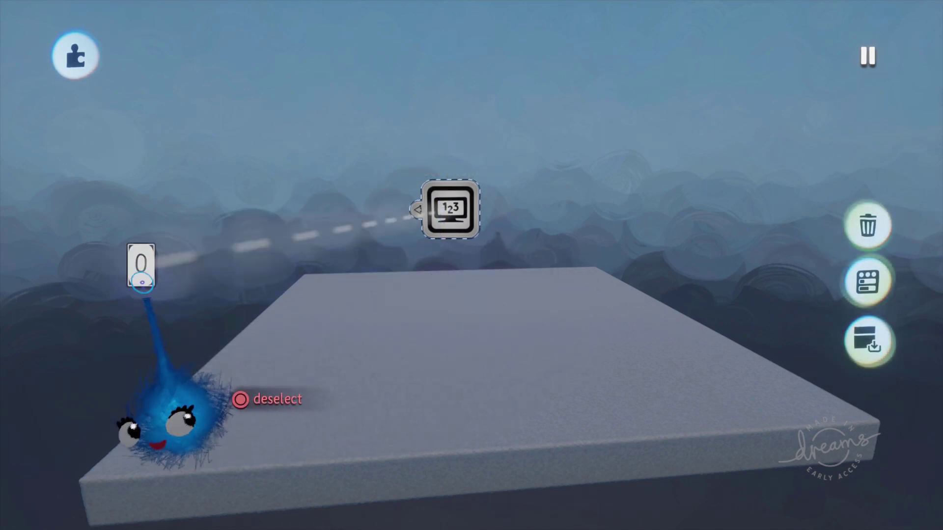
pyautogui.moveTo(148, 240); pyautogui.dragTo(180, 243)
pyautogui.press('Up')
pyautogui.press('Up')
pyautogui.press('Down')
pyautogui.press('Down')
# Step: Open the Number Displayer's properties and examine its text box and border settings
pyautogui.click(445, 213)
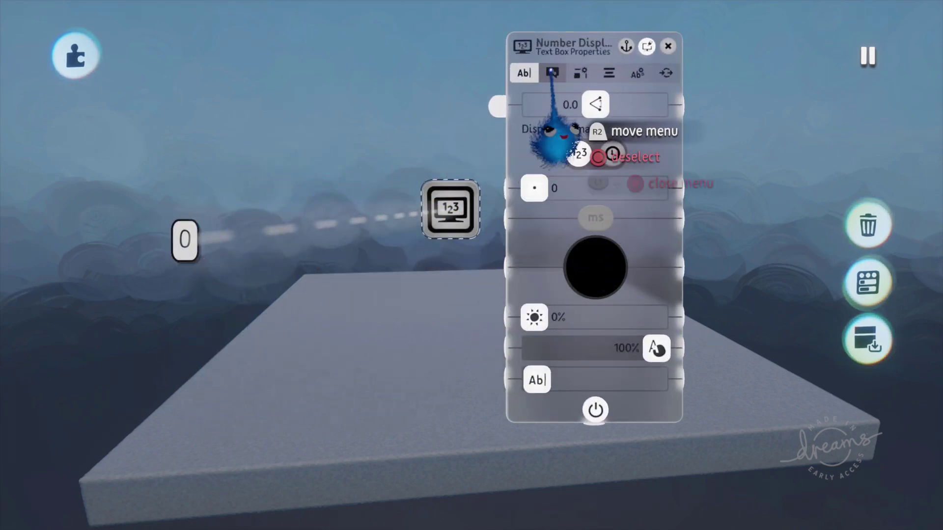
pyautogui.click(552, 74)
pyautogui.click(595, 153)
pyautogui.moveTo(595, 148); pyautogui.dragTo(570, 108)
pyautogui.click(580, 74)
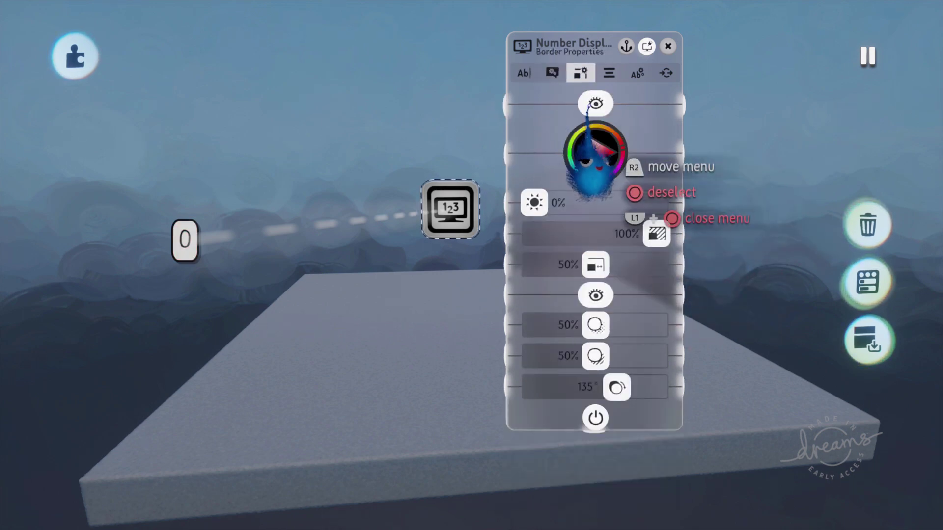
pyautogui.moveTo(595, 161); pyautogui.dragTo(570, 196)
# Step: Try the Right and Centre horizontal screen alignments for the number and settle on Left
pyautogui.click(609, 74)
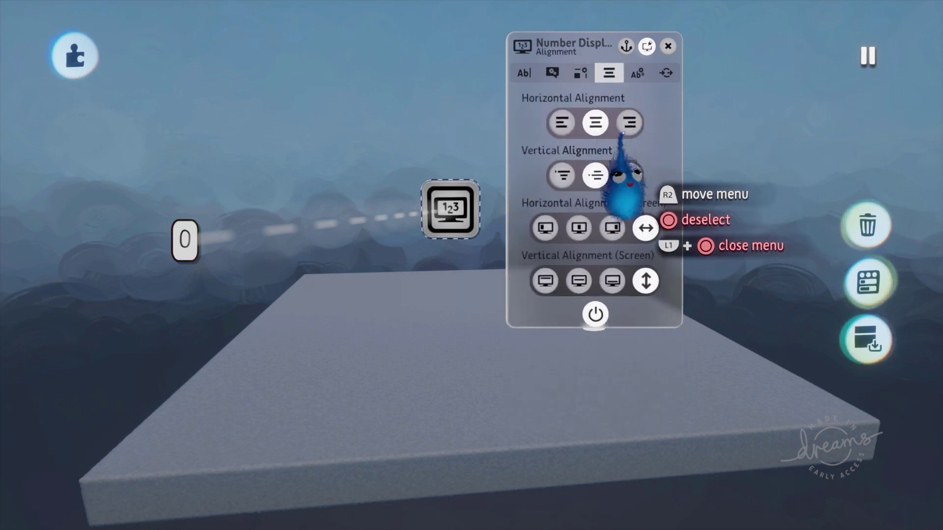
pyautogui.click(612, 227)
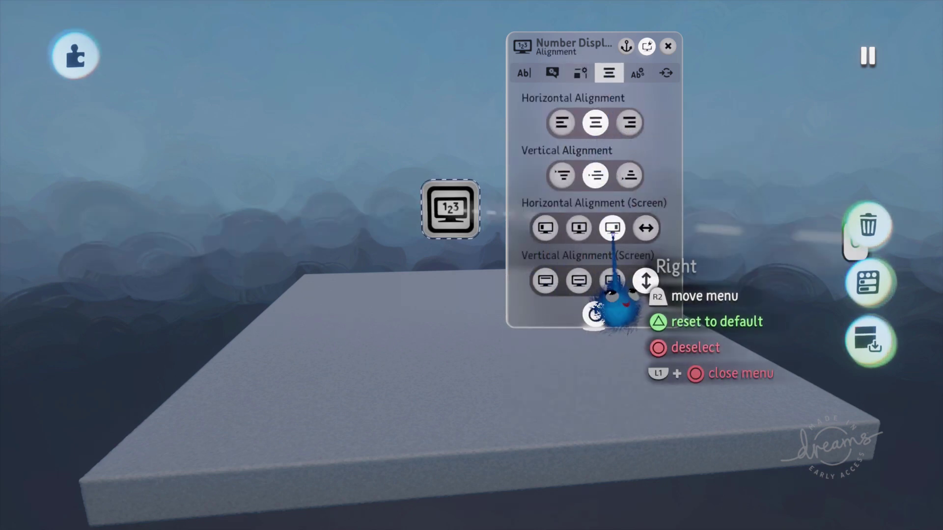
pyautogui.click(578, 228)
pyautogui.click(545, 227)
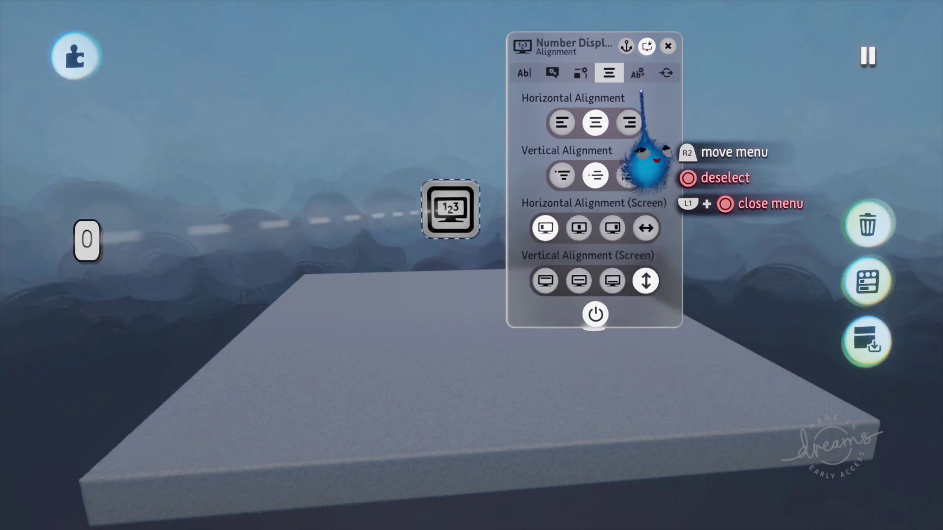
# Step: Examine the Number Displayer's general settings and revisit its text box, border and alignment options
pyautogui.click(637, 74)
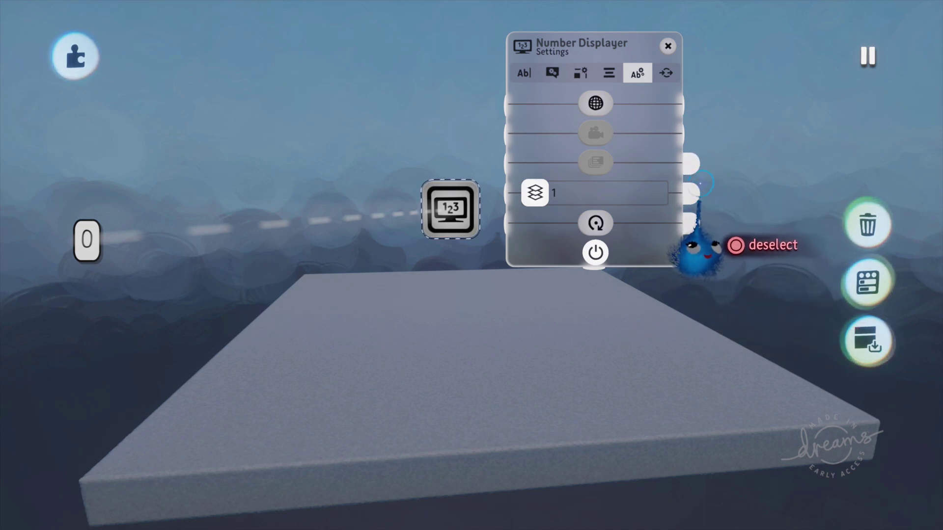
pyautogui.click(552, 73)
pyautogui.click(580, 72)
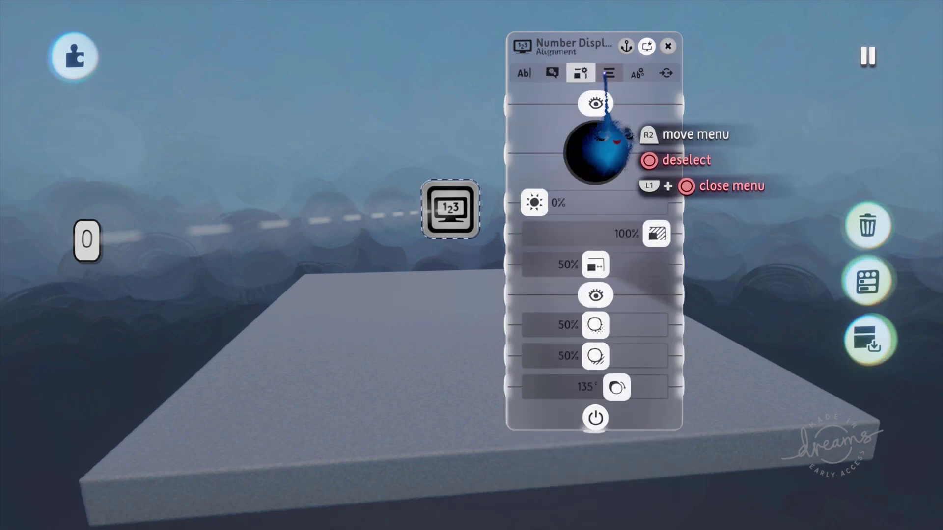
pyautogui.click(609, 73)
pyautogui.click(636, 74)
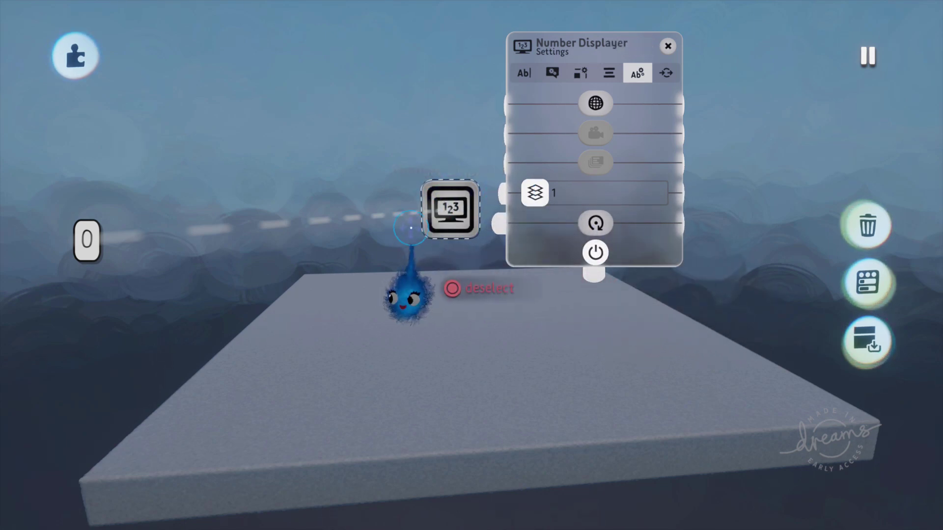
# Step: Move the Number Displayer gadget closer to its on-screen number and nudge the number slightly upward
pyautogui.moveTo(444, 211); pyautogui.dragTo(384, 205)
pyautogui.click(525, 73)
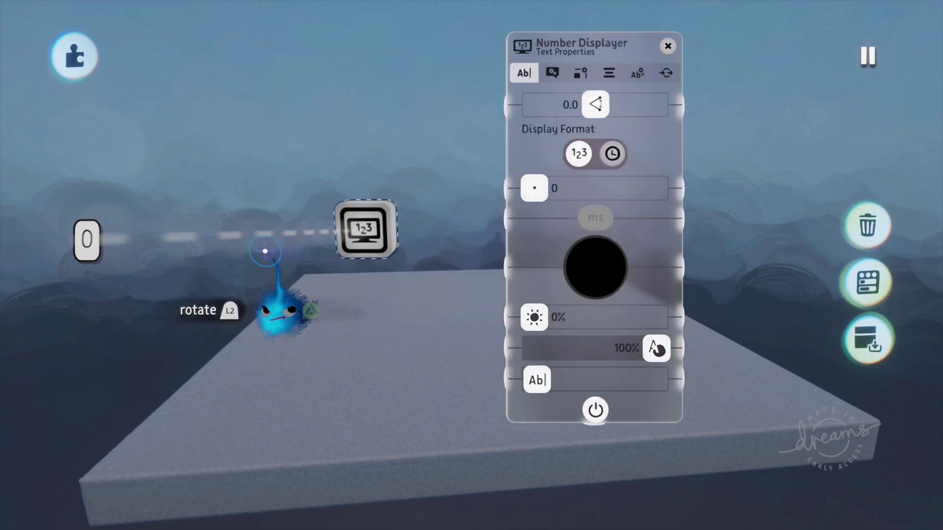
pyautogui.moveTo(124, 225); pyautogui.dragTo(120, 241)
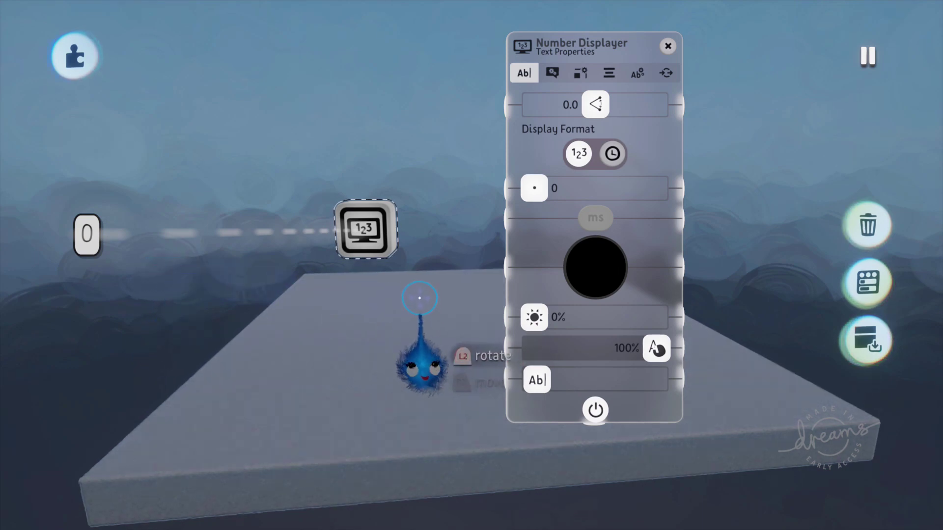
# Step: Try pulling a wire from the Number Displayer's signal output, cancel it and return to the text properties
pyautogui.click(665, 72)
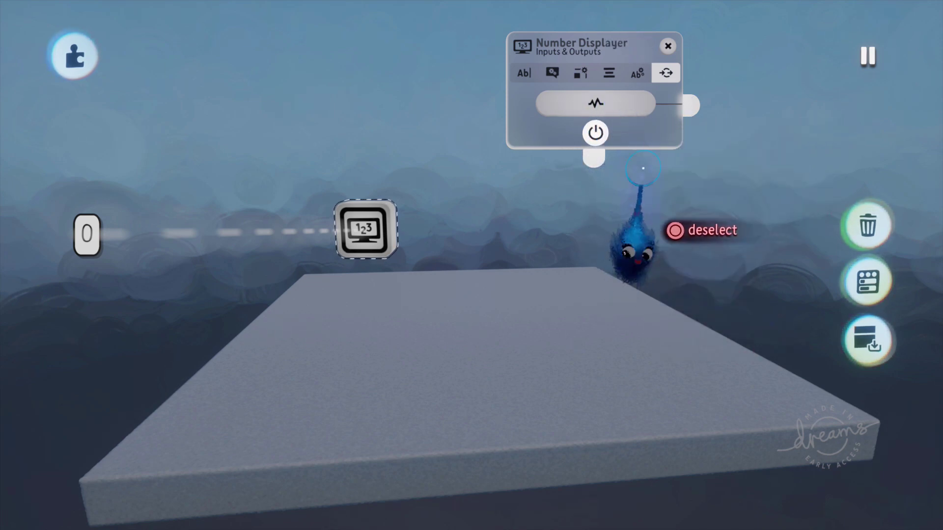
pyautogui.click(696, 105)
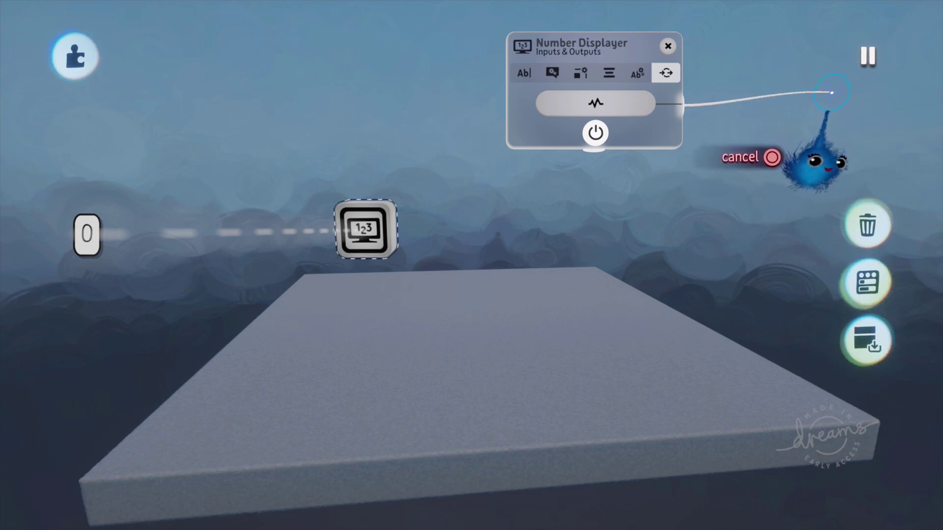
pyautogui.press('Escape')
pyautogui.click(523, 73)
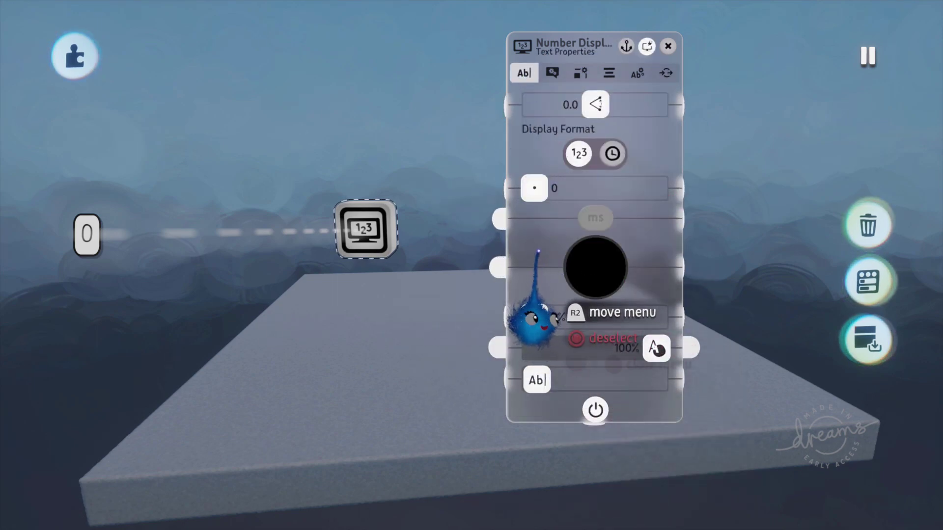
# Step: Reposition the text properties and try out different displayed values, ending at 9.3
pyautogui.moveTo(541, 255); pyautogui.dragTo(562, 283)
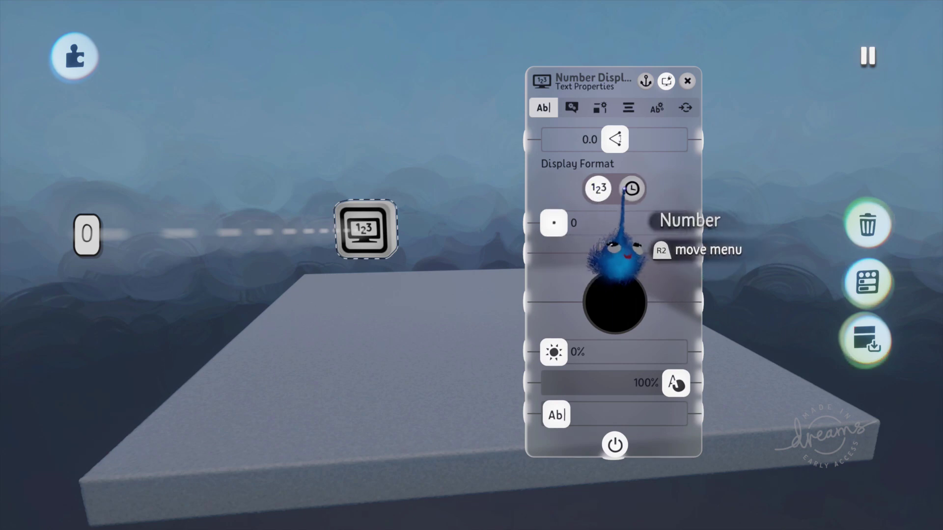
pyautogui.click(554, 223)
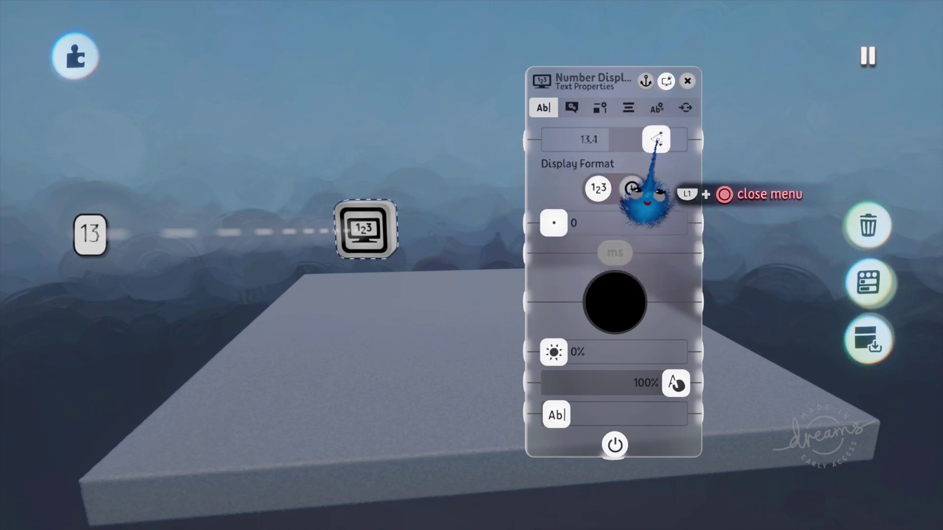
pyautogui.moveTo(655, 139); pyautogui.dragTo(653, 139)
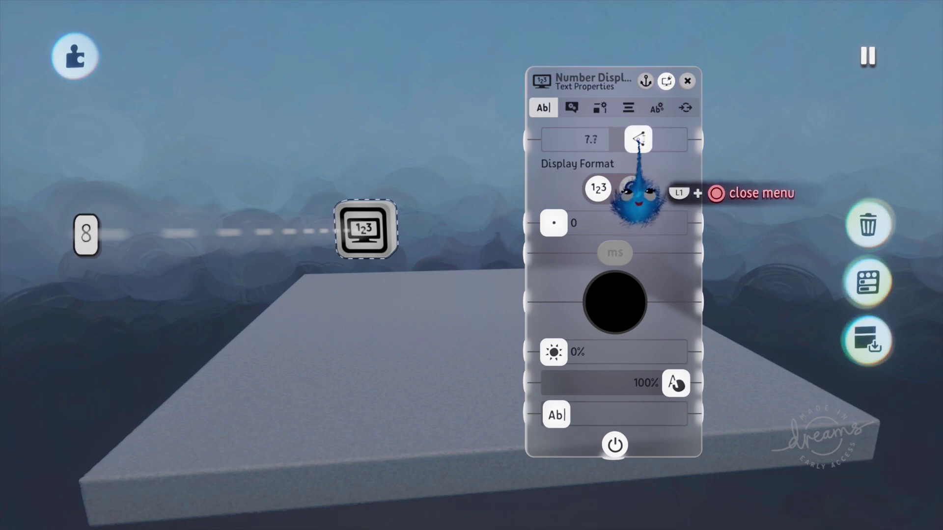
pyautogui.moveTo(665, 270); pyautogui.dragTo(614, 206)
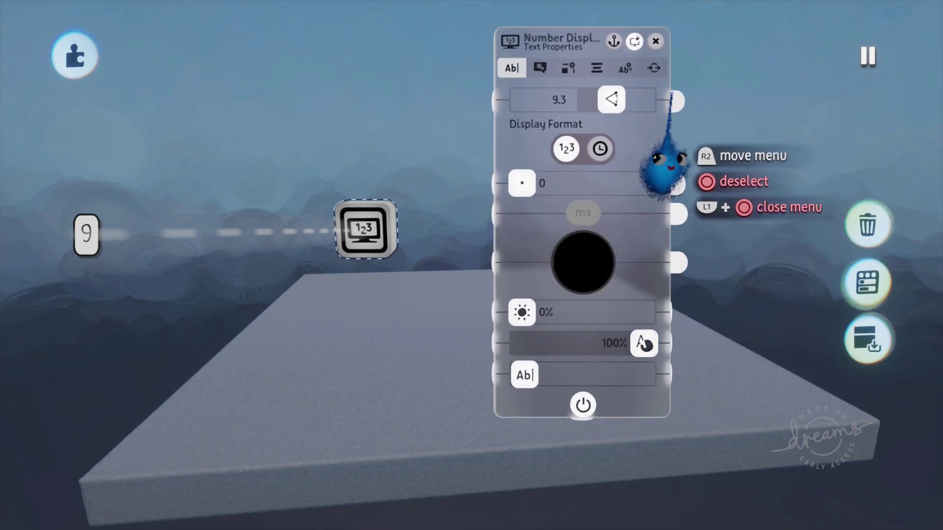
# Step: Add a Value Slider near the Number Displayer, try pulling a wire from the Value output, and delete the slider
pyautogui.moveTo(681, 100); pyautogui.dragTo(883, 129)
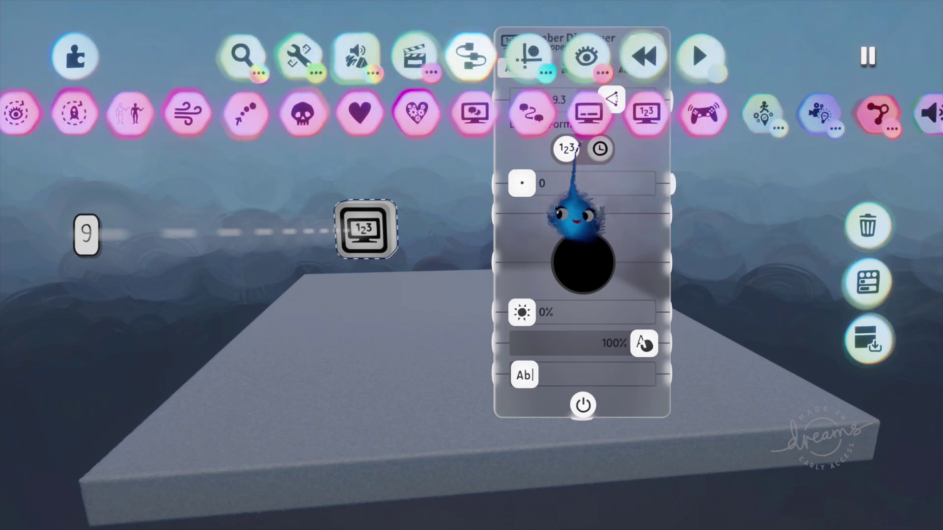
pyautogui.moveTo(385, 112); pyautogui.dragTo(734, 116)
pyautogui.moveTo(194, 100); pyautogui.dragTo(772, 115)
pyautogui.click(773, 115)
pyautogui.click(418, 291)
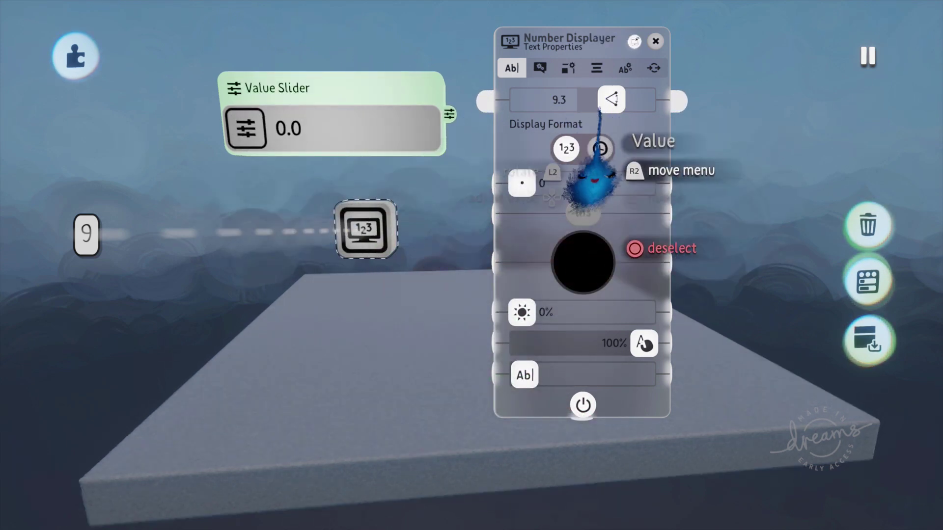
pyautogui.moveTo(677, 101); pyautogui.dragTo(844, 101)
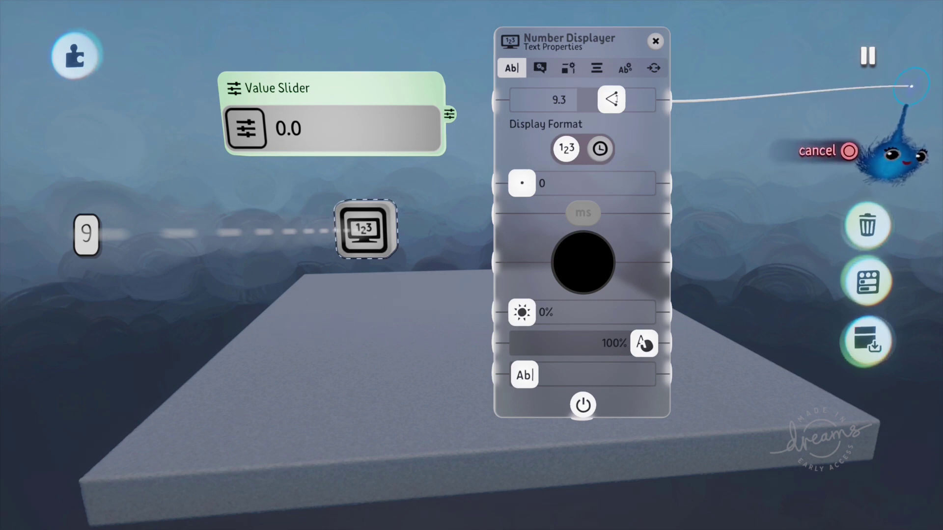
pyautogui.press('Escape')
pyautogui.press('Delete')
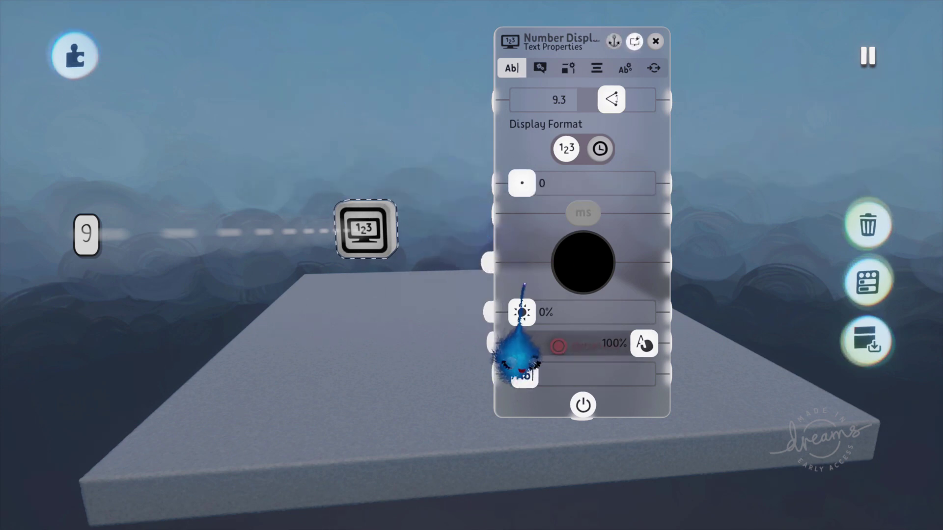
# Step: Reset the Number Displayer's value to 0.0, close its properties and move the gadget farther from the number
pyautogui.moveTo(615, 101); pyautogui.dragTo(583, 101)
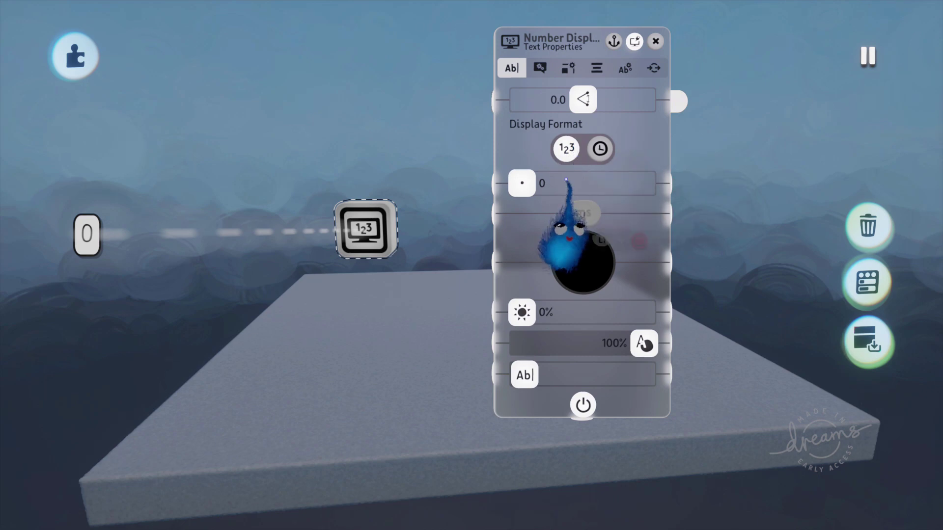
pyautogui.click(656, 41)
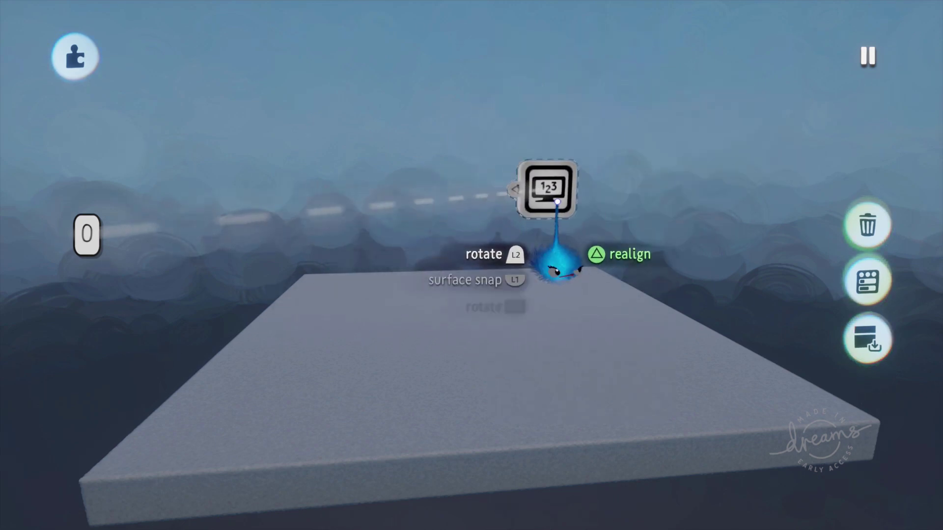
pyautogui.press('Escape')
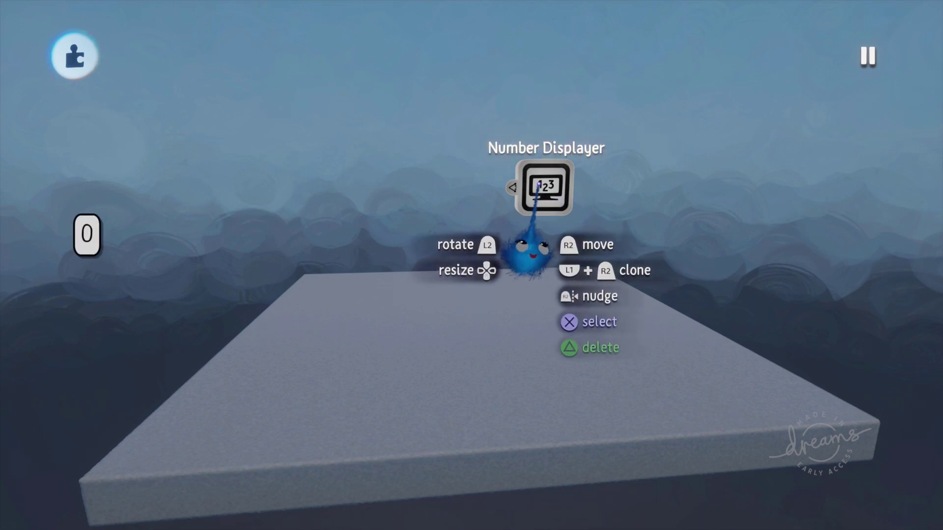
pyautogui.moveTo(533, 253); pyautogui.dragTo(544, 248)
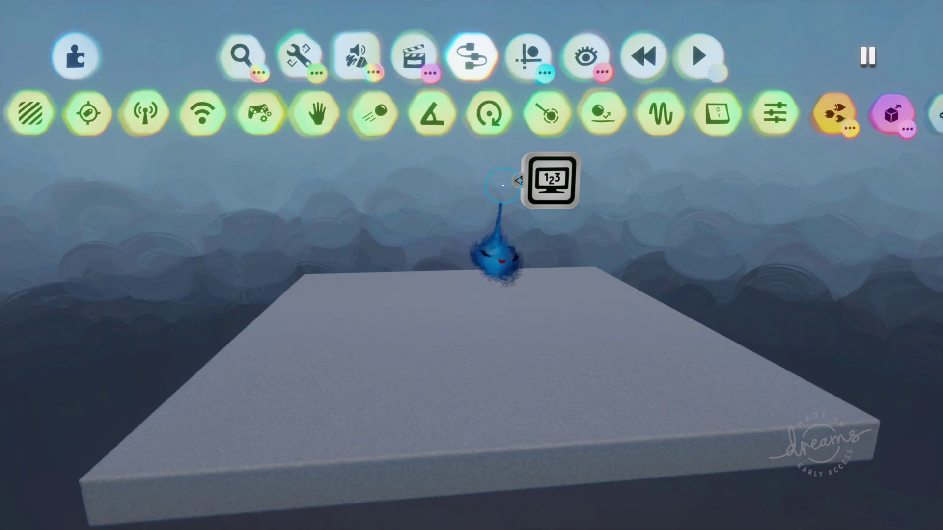
# Step: Place a Signal Generator beside the Number Displayer and set both of its Max Value Range values to 10.0
pyautogui.click(661, 113)
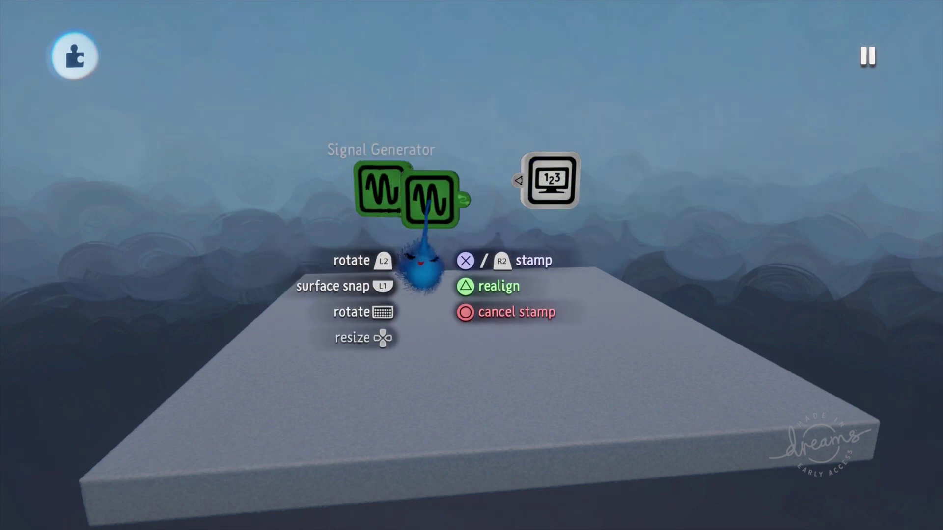
pyautogui.click(395, 199)
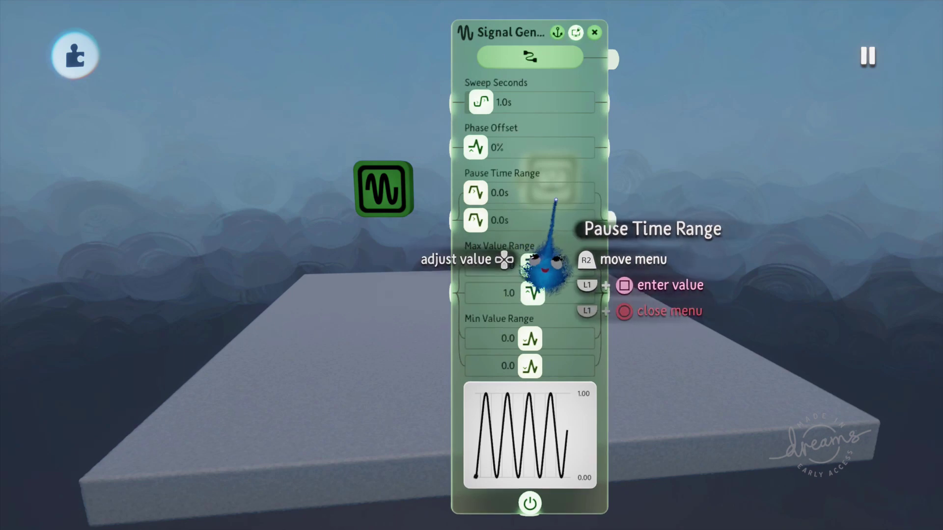
pyautogui.moveTo(548, 195); pyautogui.dragTo(345, 174)
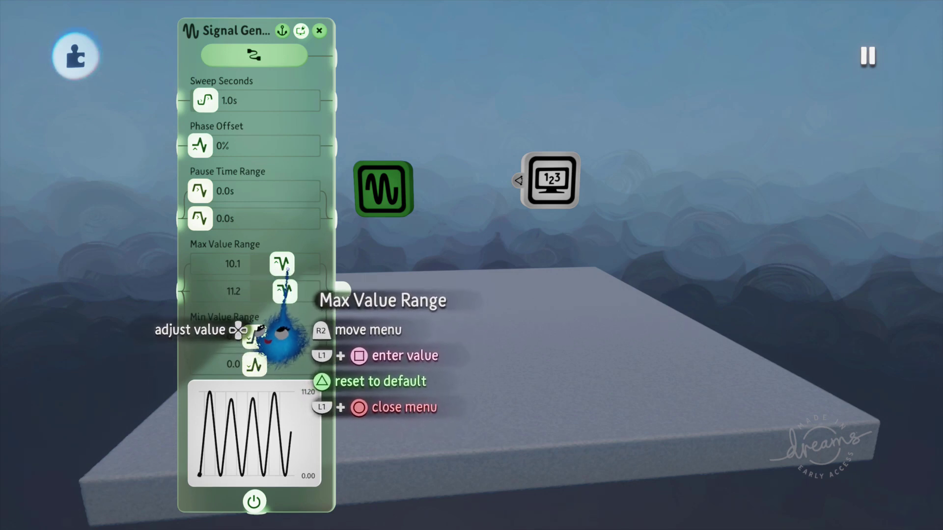
pyautogui.moveTo(284, 290); pyautogui.dragTo(281, 291)
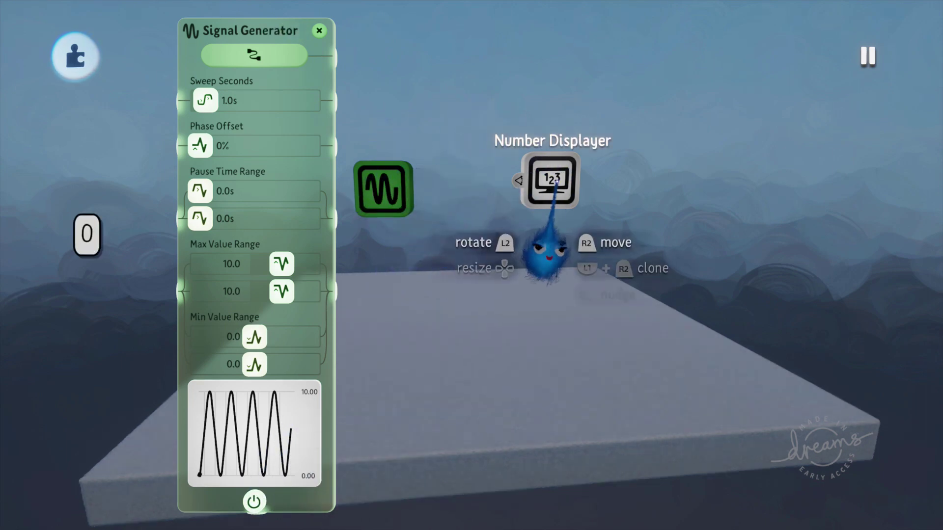
# Step: Open the Number Displayer's properties and wire the Signal Generator's output into its Value input
pyautogui.click(552, 180)
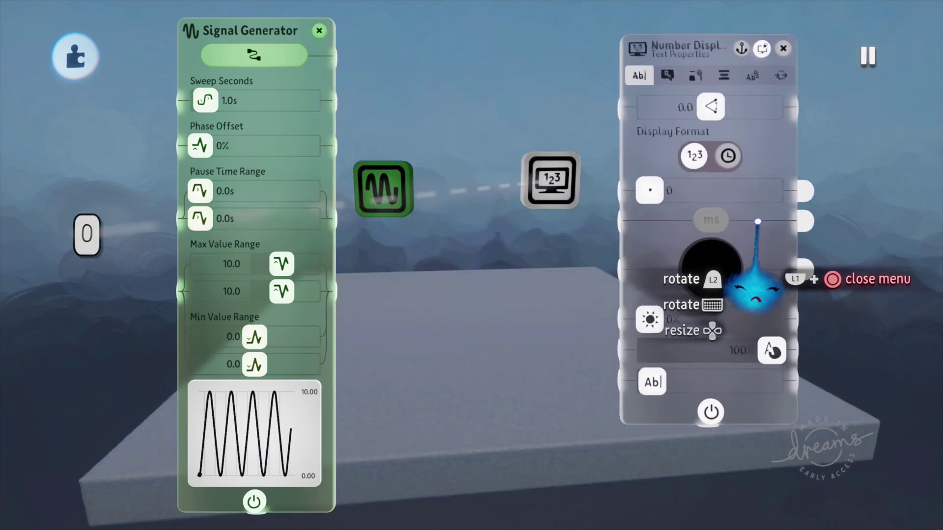
pyautogui.click(342, 58)
pyautogui.click(607, 101)
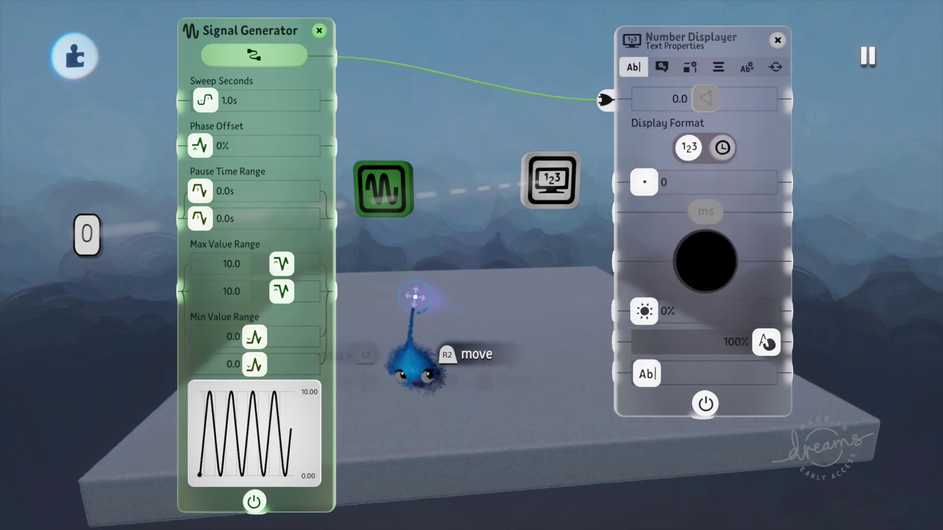
# Step: Play the scene, move the Signal Generator's properties nearer the Number Displayer's, and raise Decimal Places to 1 and on to 3
pyautogui.press('space')
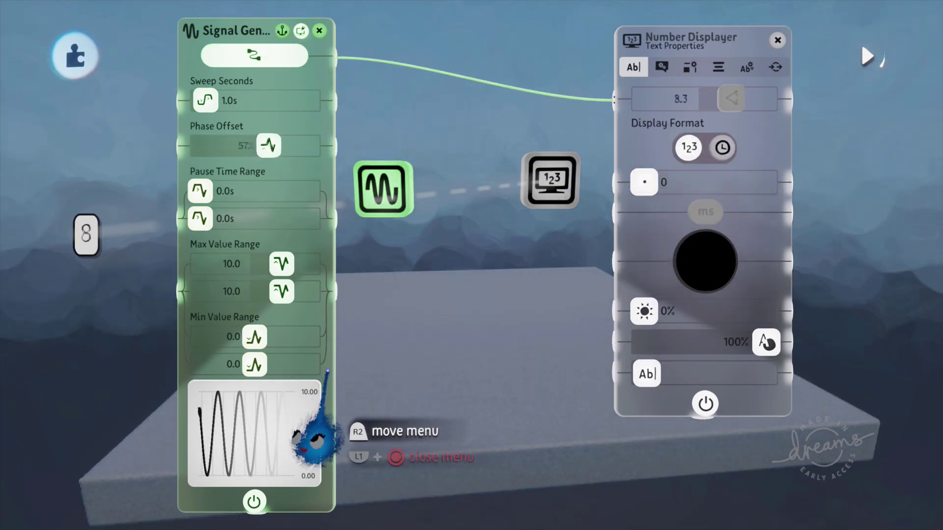
pyautogui.moveTo(316, 437); pyautogui.dragTo(438, 431)
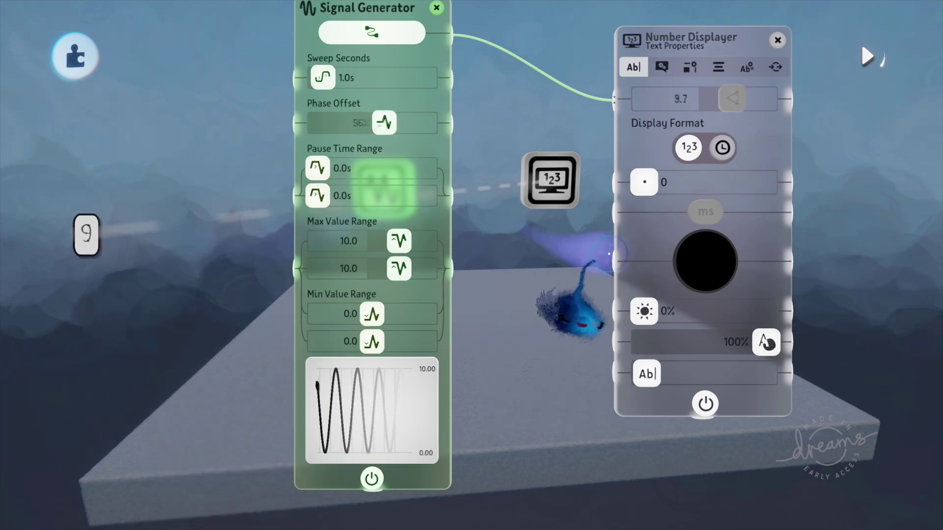
pyautogui.moveTo(645, 183); pyautogui.dragTo(684, 181)
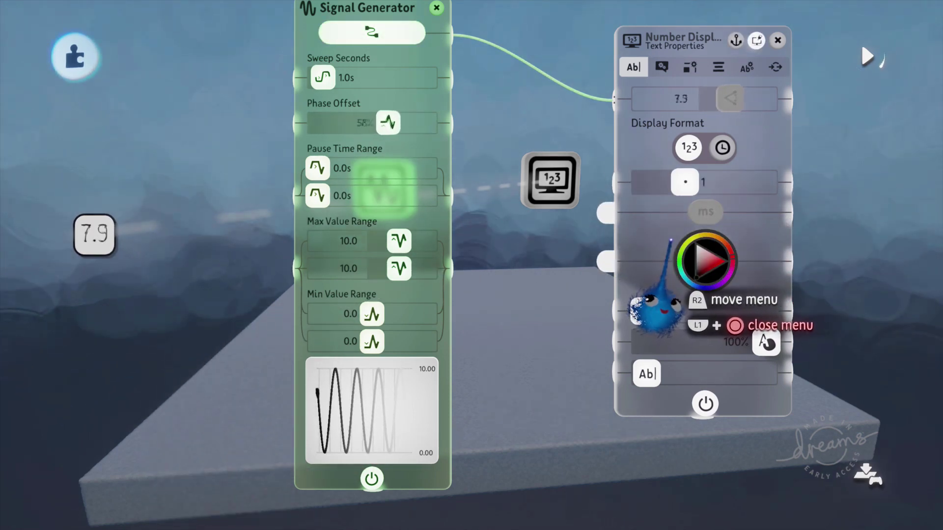
pyautogui.moveTo(688, 185); pyautogui.dragTo(766, 183)
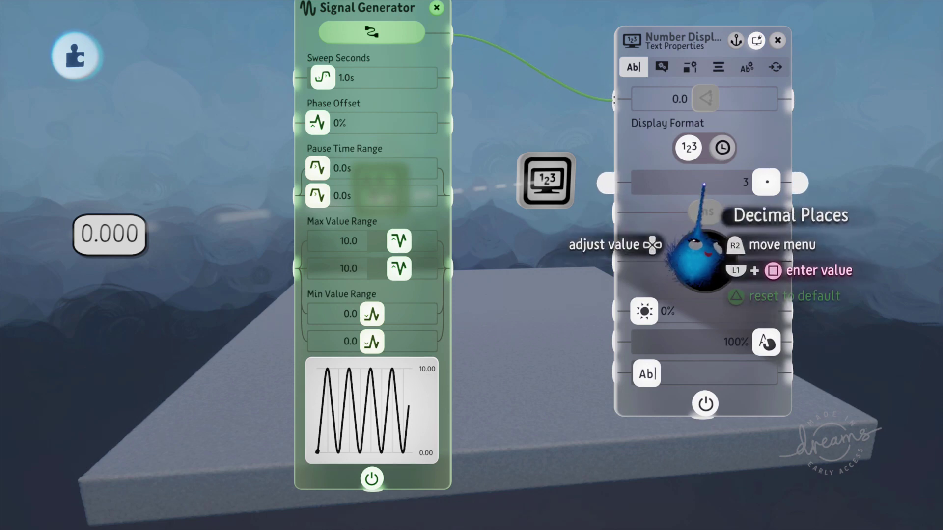
# Step: Remove the wire from the Number Displayer's value, reduce Decimal Places to 0 and enter 13.258 as the value
pyautogui.press('Delete')
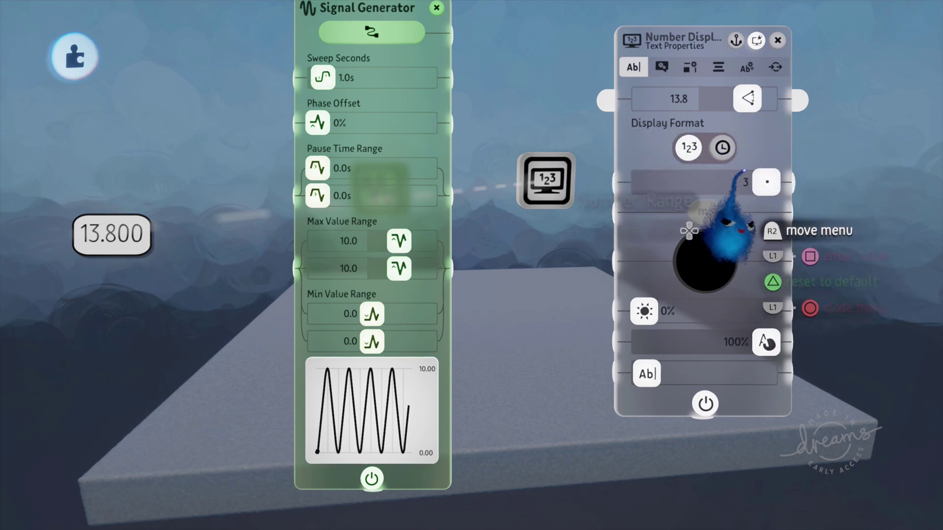
pyautogui.moveTo(766, 182); pyautogui.dragTo(634, 201)
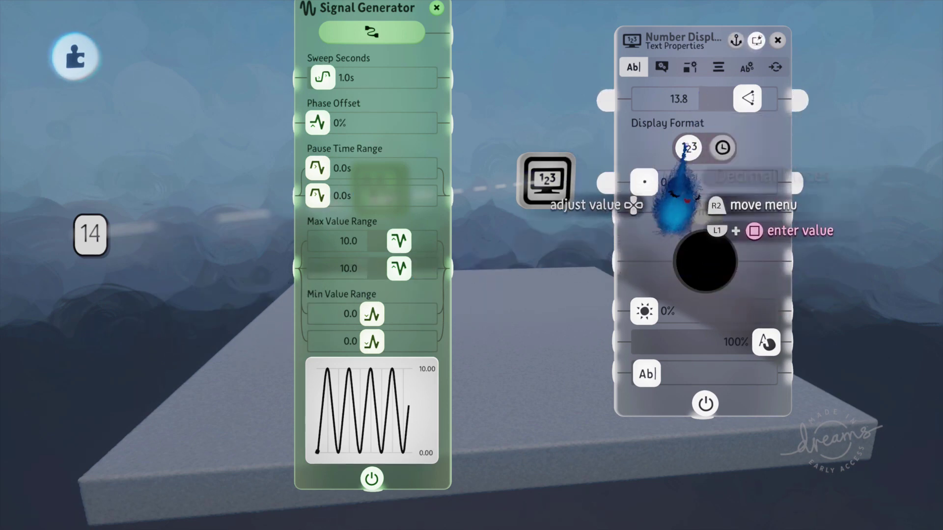
pyautogui.click(692, 98)
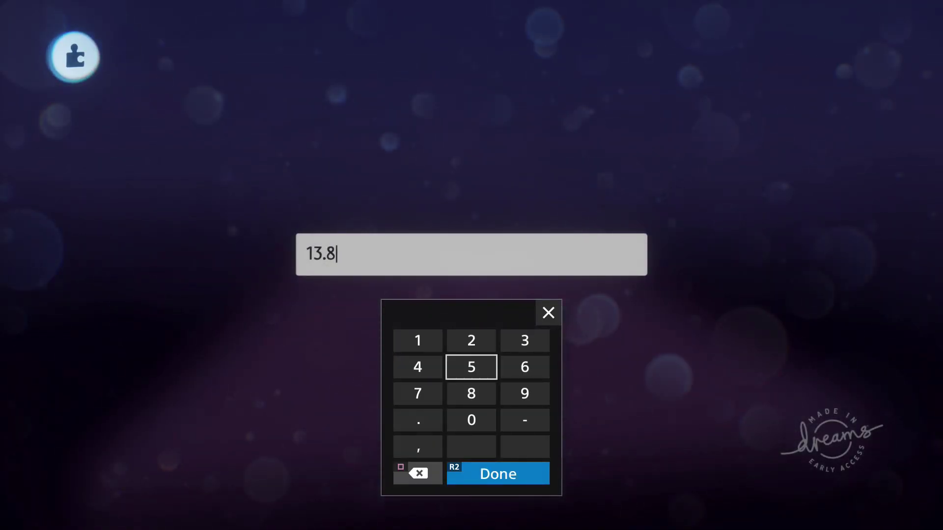
pyautogui.write('25')
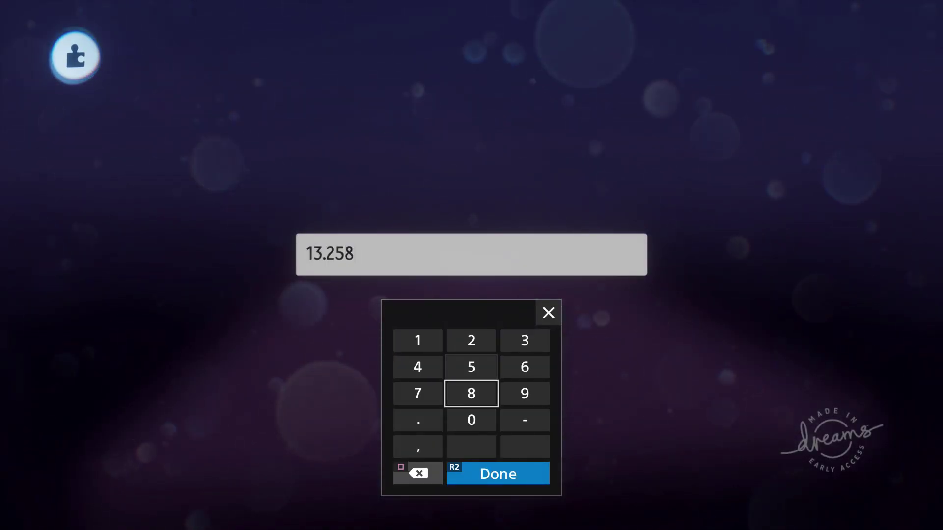
pyautogui.press('Return')
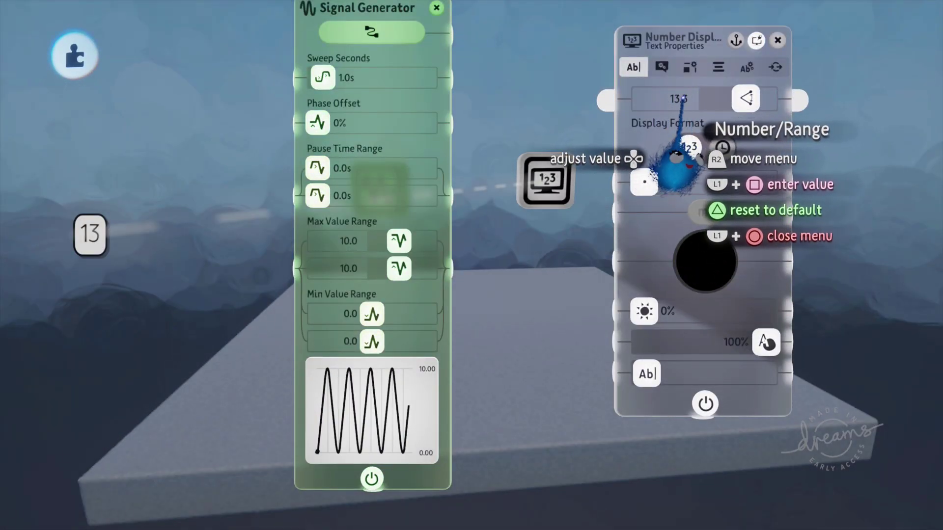
# Step: Switch Decimal Places between 3 and 0, ending at 3, and shift the Number Displayer's properties slightly toward the Signal Generator
pyautogui.moveTo(644, 181); pyautogui.dragTo(685, 183)
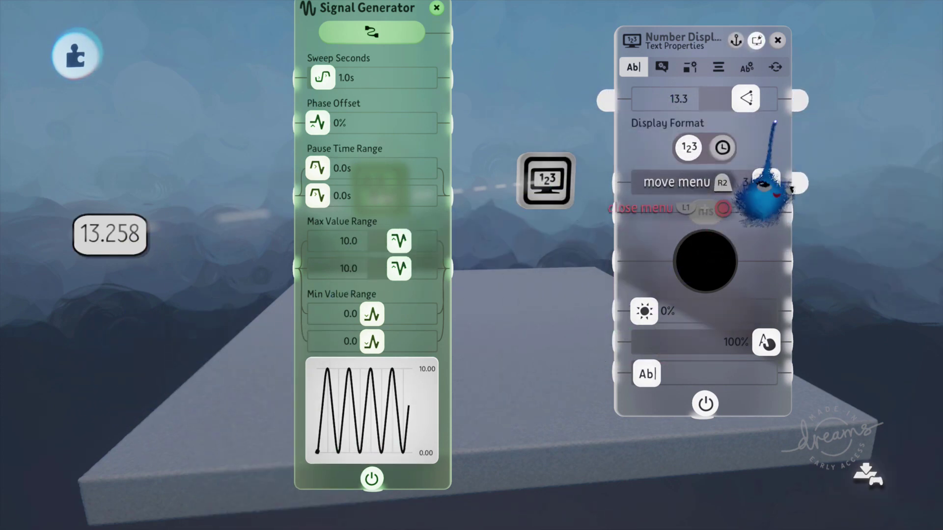
pyautogui.moveTo(763, 189); pyautogui.dragTo(737, 191)
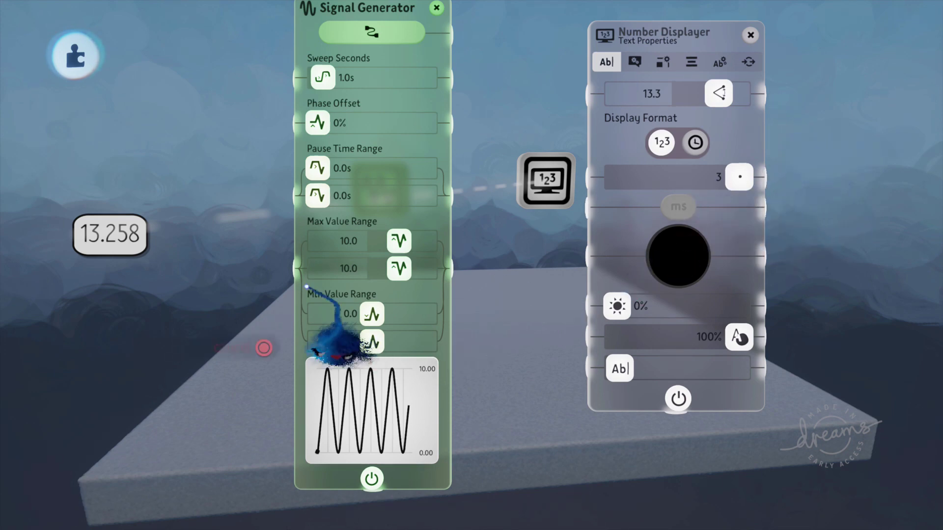
pyautogui.press('Escape')
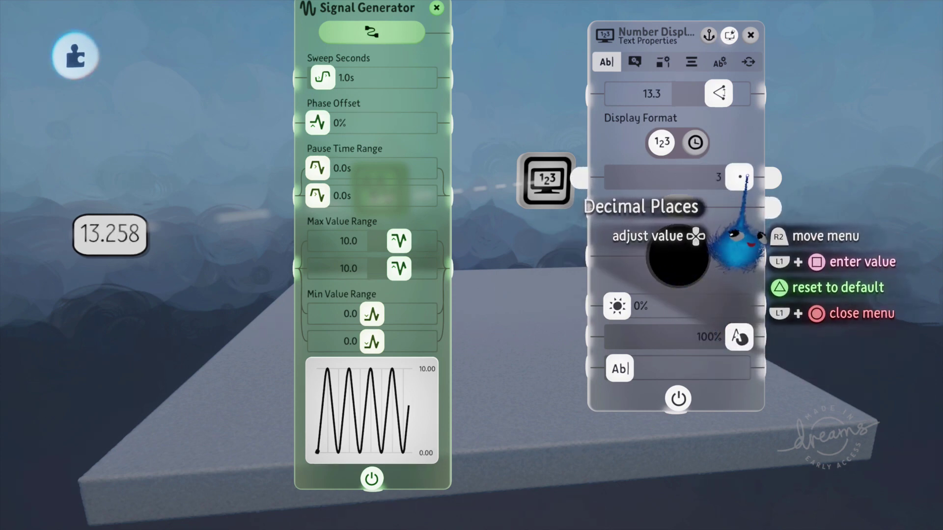
pyautogui.moveTo(745, 176); pyautogui.dragTo(700, 177)
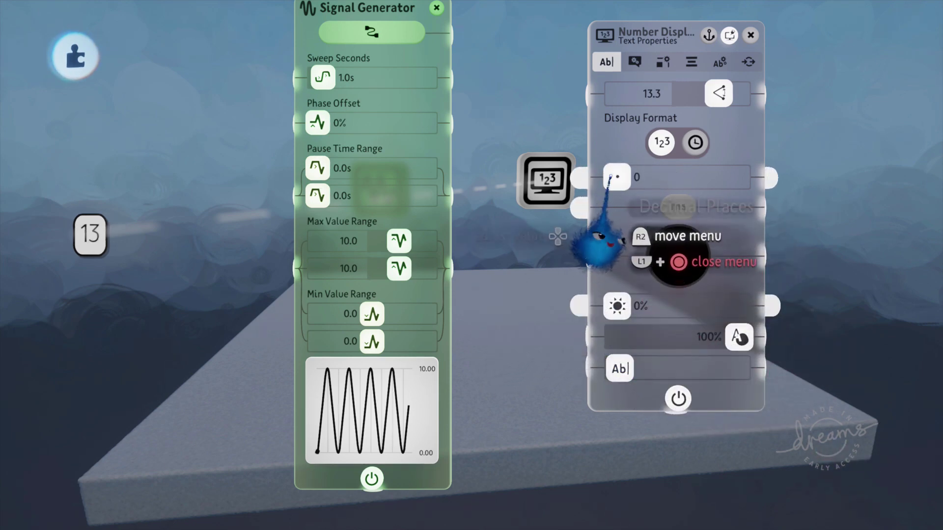
pyautogui.moveTo(617, 177); pyautogui.dragTo(739, 177)
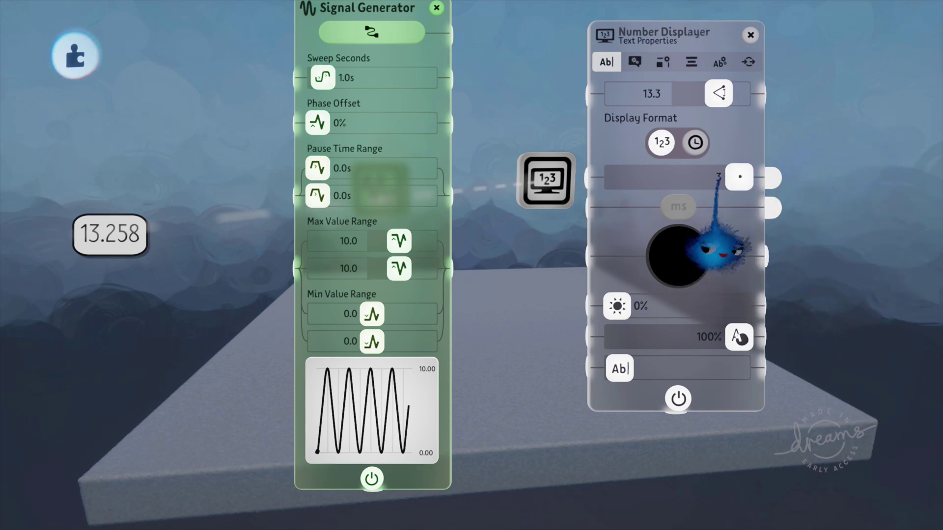
# Step: Switch the Number Displayer's Display Format to time and set both Max Value Range values of the Signal Generator to 333.6
pyautogui.click(695, 143)
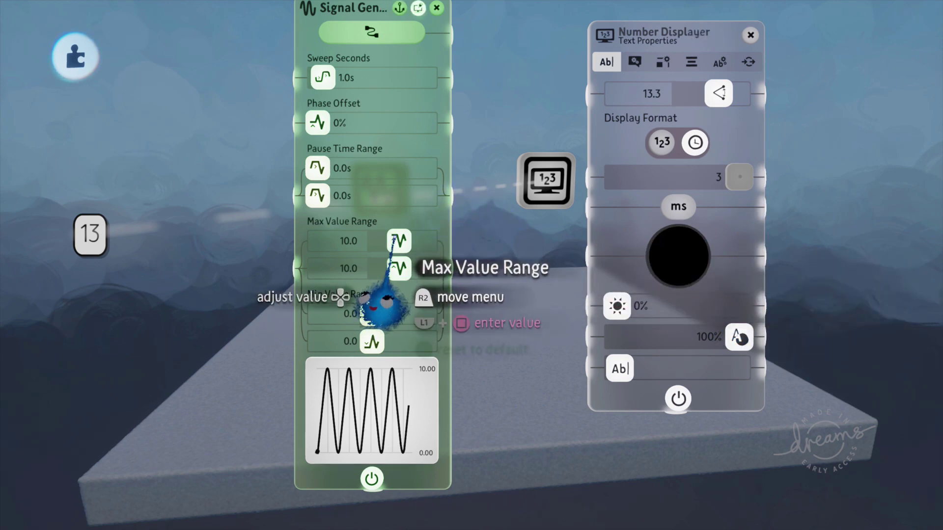
pyautogui.moveTo(387, 305); pyautogui.dragTo(753, 324)
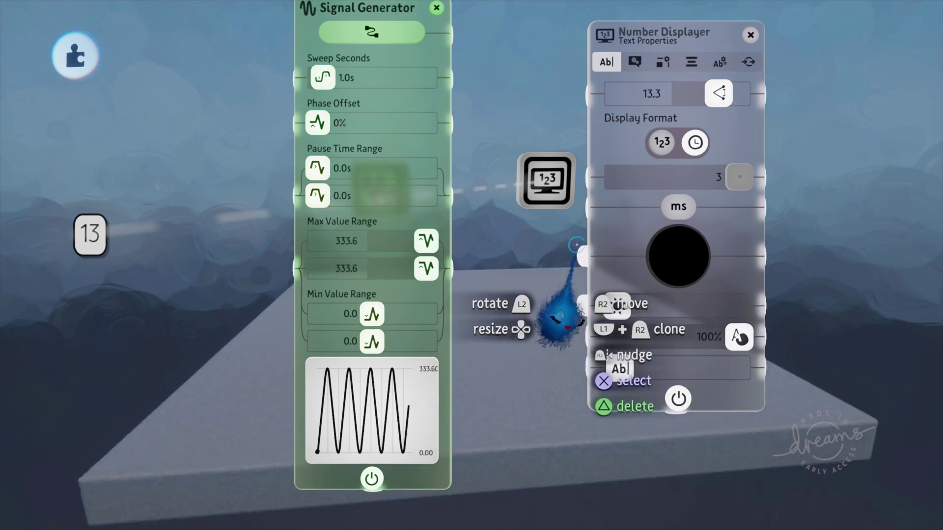
# Step: Reset the Number Displayer's value to 0.0, wire the Signal Generator's output into it and play the scene
pyautogui.moveTo(451, 34); pyautogui.dragTo(547, 109)
pyautogui.press('Escape')
pyautogui.moveTo(718, 94); pyautogui.dragTo(670, 97)
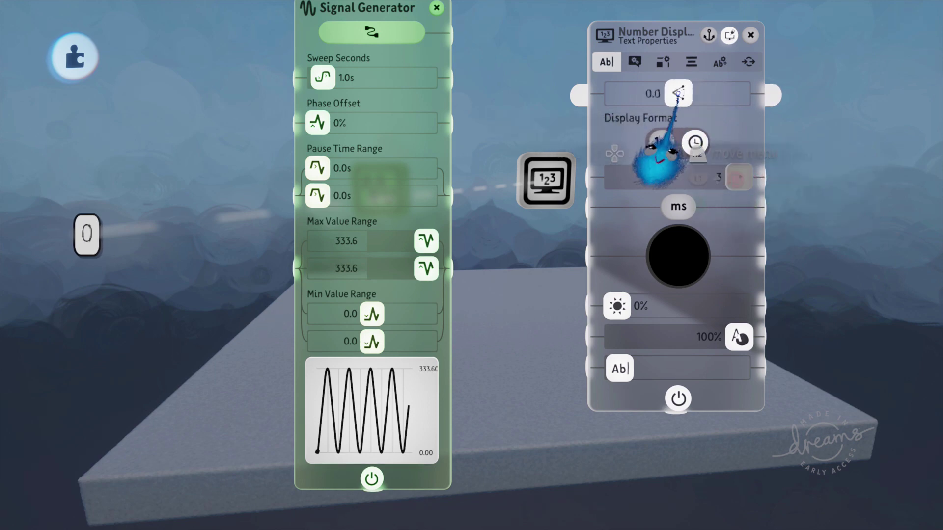
pyautogui.moveTo(457, 37); pyautogui.dragTo(578, 95)
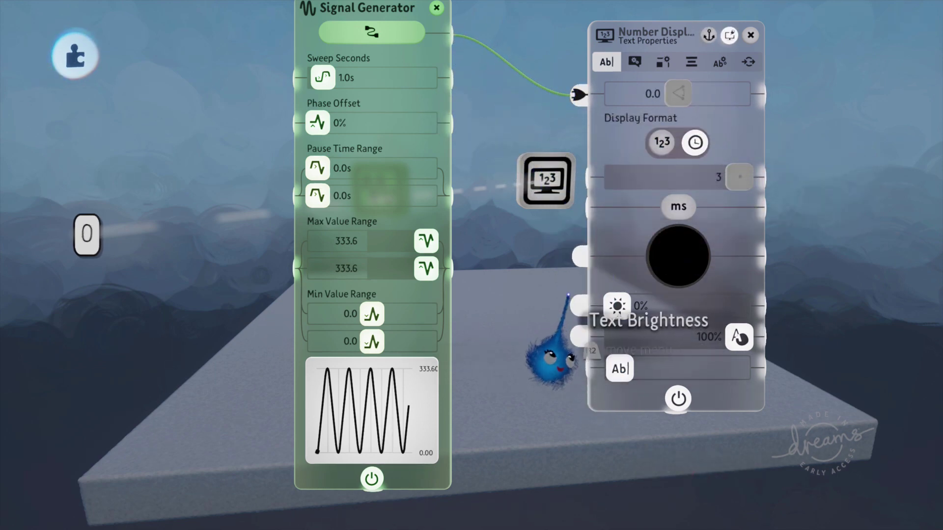
pyautogui.press('space')
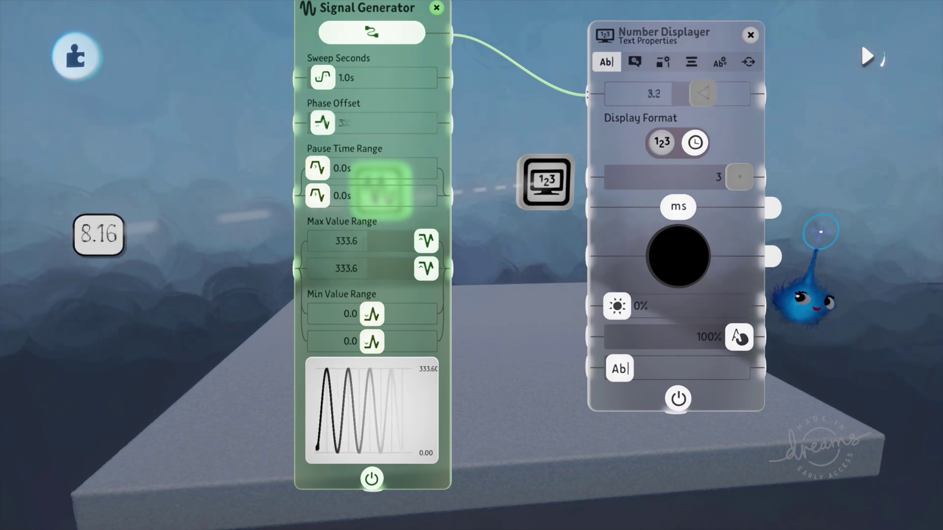
# Step: Stop the scene, try the Show Milliseconds option and return the Number Displayer's Display Format to number
pyautogui.press('space')
pyautogui.click(677, 212)
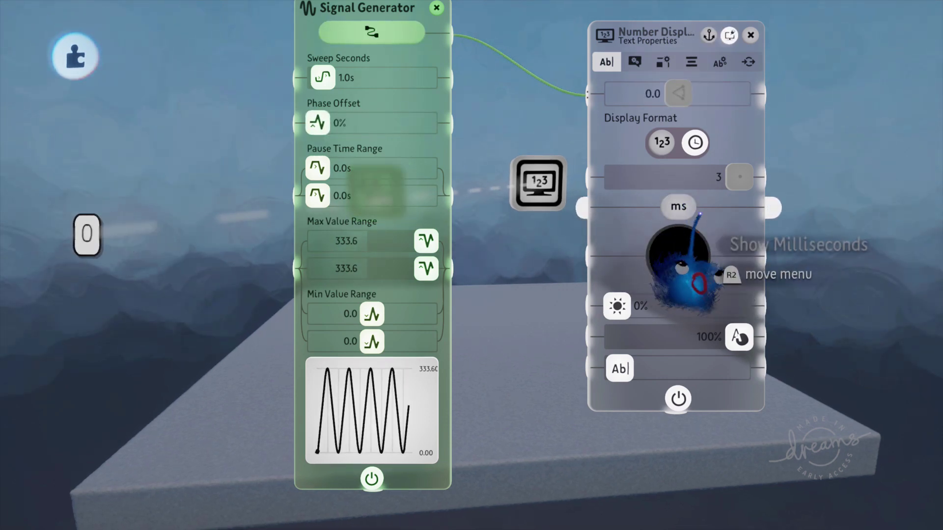
pyautogui.click(678, 206)
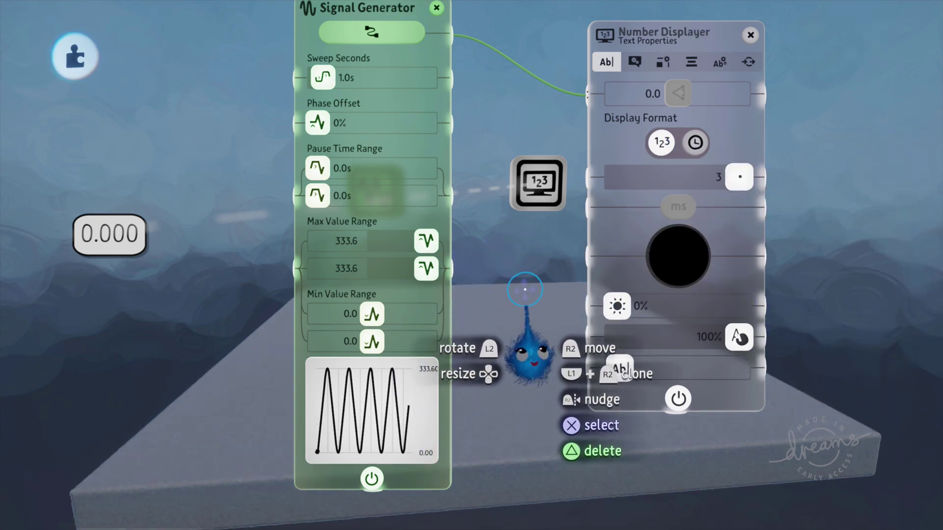
# Step: Set both Max Value Range values of the Signal Generator back to 10.0
pyautogui.moveTo(405, 245)
pyautogui.mouseDown()
pyautogui.moveTo(377, 241)
pyautogui.moveTo(396, 241)
pyautogui.mouseUp()
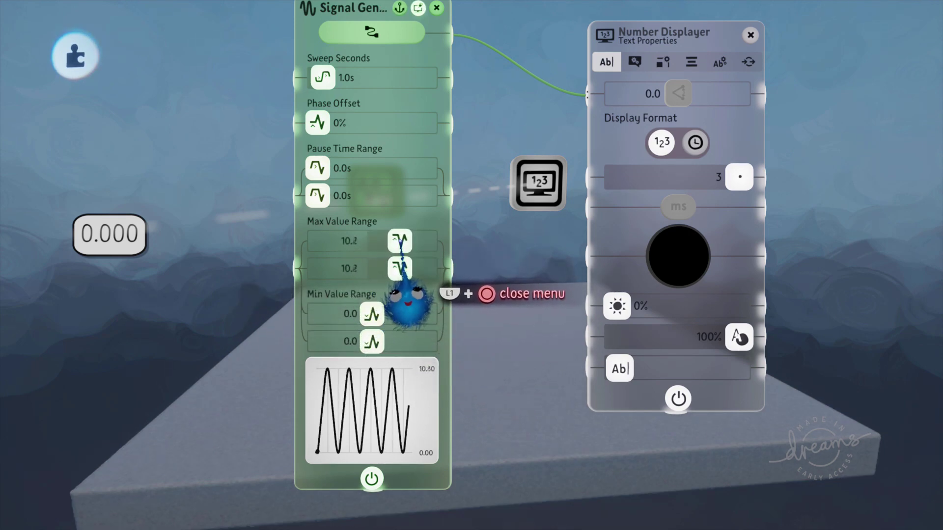
pyautogui.press('Left')
pyautogui.press('Left')
pyautogui.press('Left')
pyautogui.press('Left')
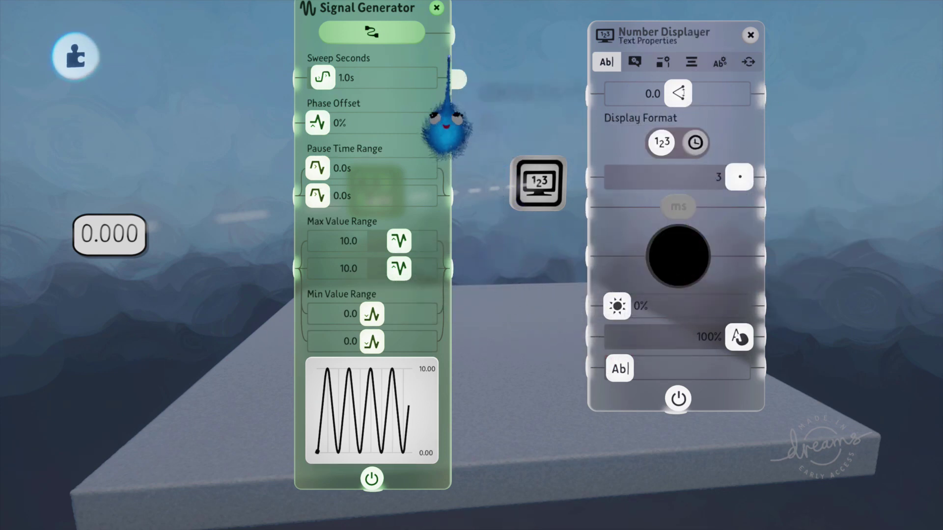
# Step: Rewire the Signal Generator's output into the Number Displayer's value, set Decimal Places to 0, and run the scene briefly
pyautogui.moveTo(452, 33); pyautogui.dragTo(578, 93)
pyautogui.moveTo(736, 174); pyautogui.dragTo(617, 177)
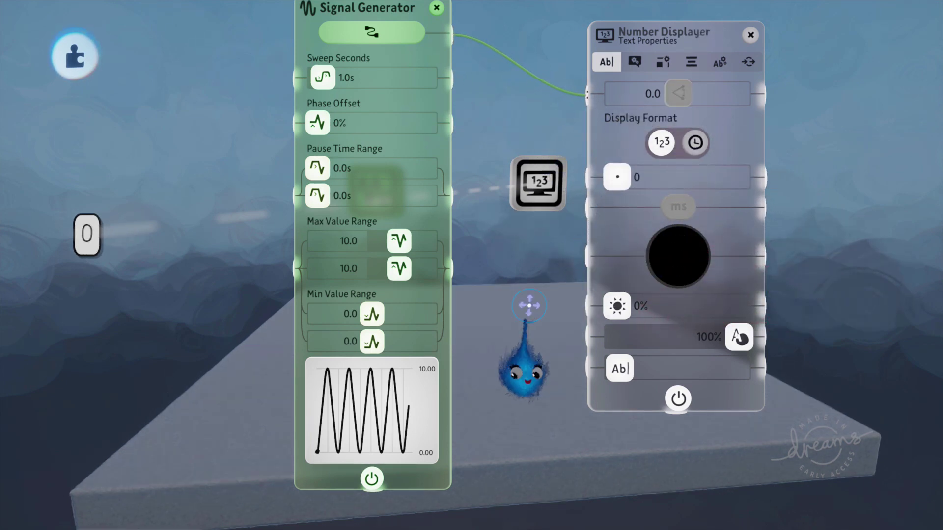
pyautogui.press('space')
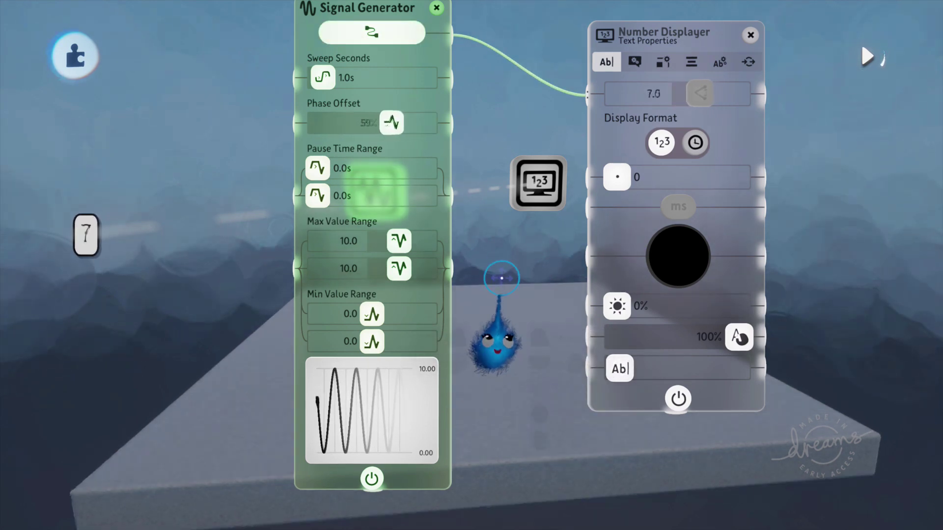
pyautogui.press('space')
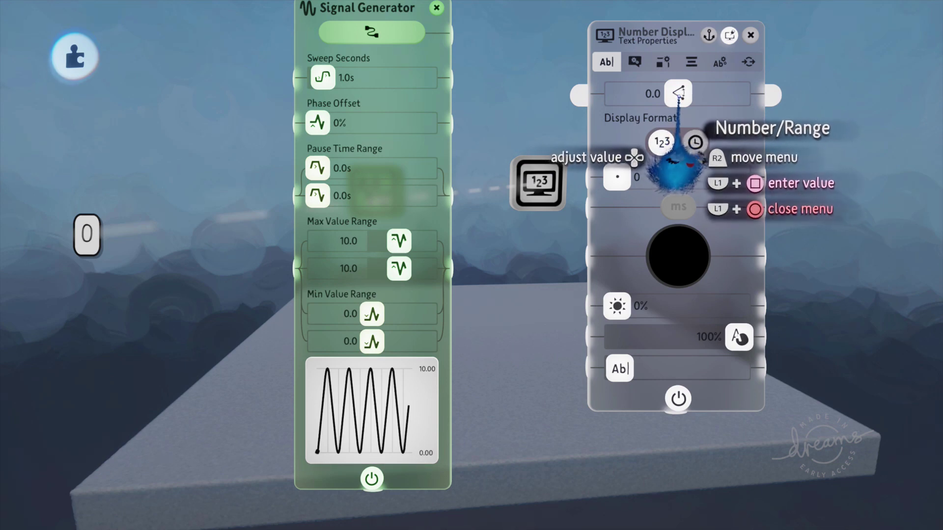
# Step: Try the Number Displayer's value at 0.5 and 7.0 without a wire, reconnecting the Signal Generator's output in between
pyautogui.moveTo(677, 95); pyautogui.dragTo(658, 93)
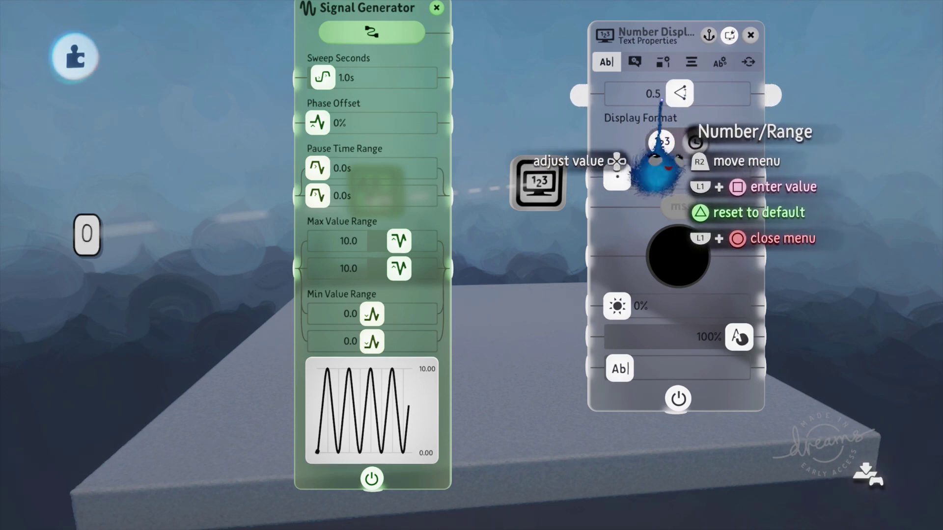
pyautogui.moveTo(460, 35); pyautogui.dragTo(567, 92)
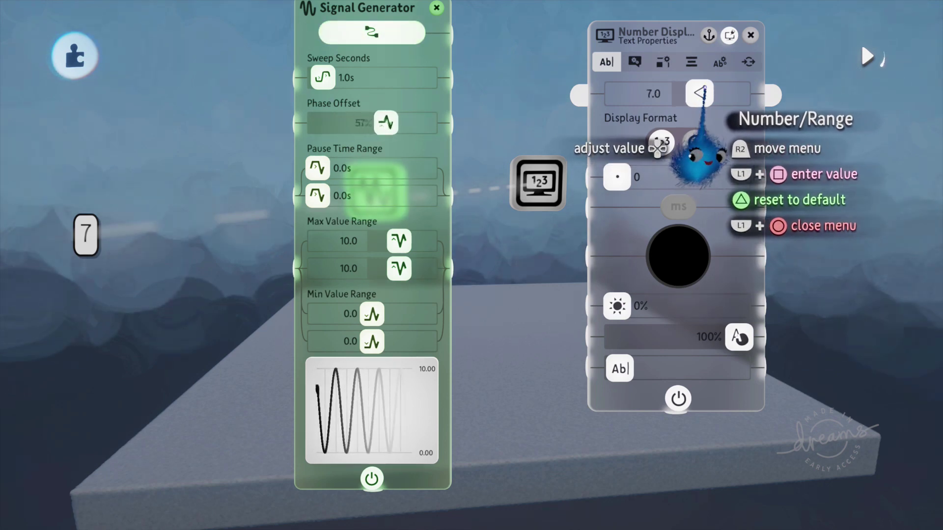
pyautogui.moveTo(455, 36); pyautogui.dragTo(579, 96)
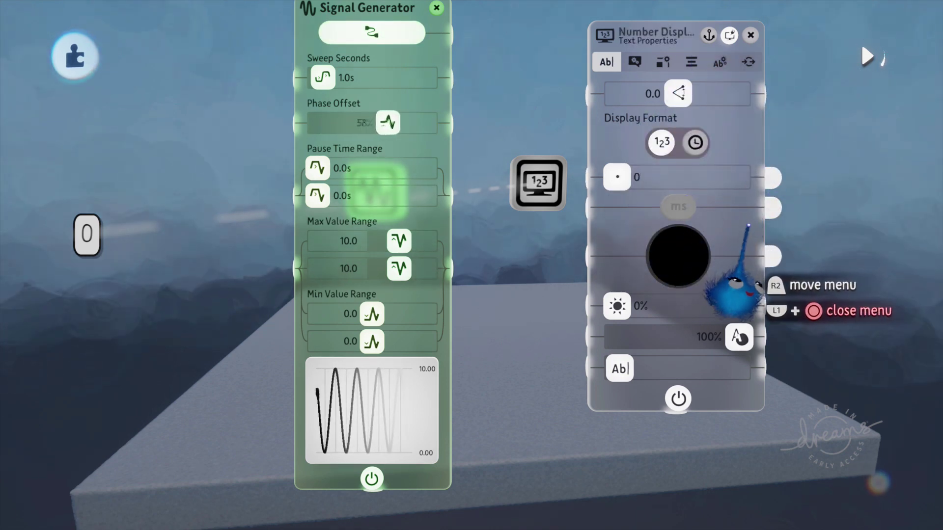
# Step: Move the Number Displayer's properties slightly lower, wire the Signal Generator's output into its value and play the scene
pyautogui.moveTo(740, 223); pyautogui.dragTo(744, 208)
pyautogui.moveTo(727, 276); pyautogui.dragTo(726, 315)
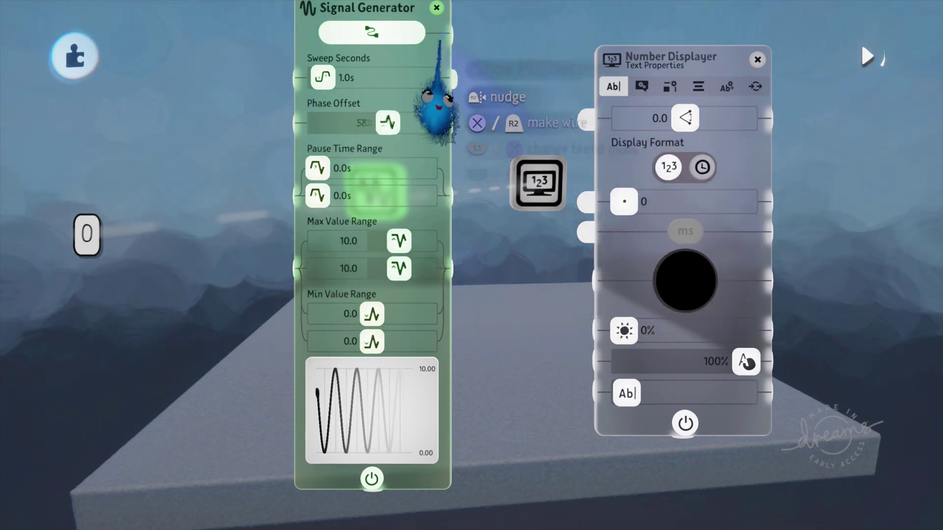
pyautogui.moveTo(440, 33); pyautogui.dragTo(584, 118)
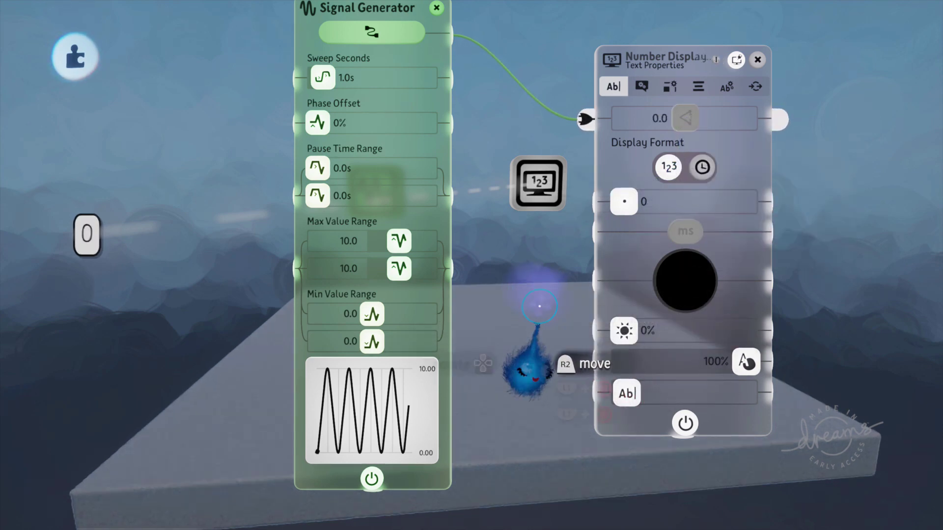
pyautogui.press('space')
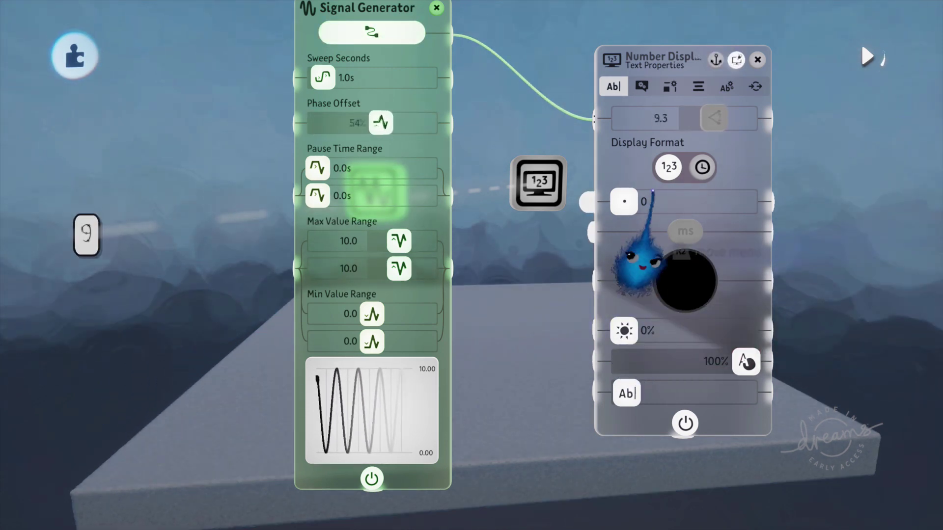
# Step: Stop the scene, redraw the wire from the Signal Generator's output to the Number Displayer's value, and run the scene again briefly
pyautogui.press('space')
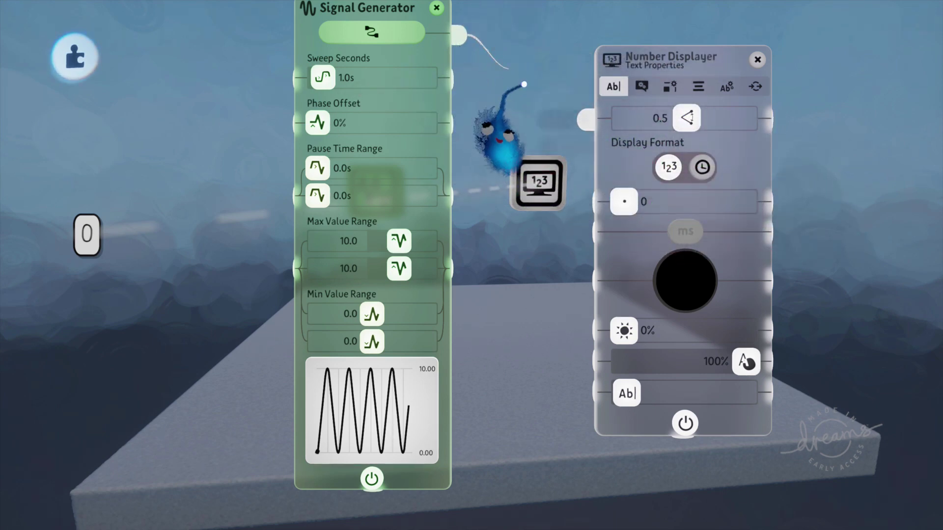
pyautogui.press('space')
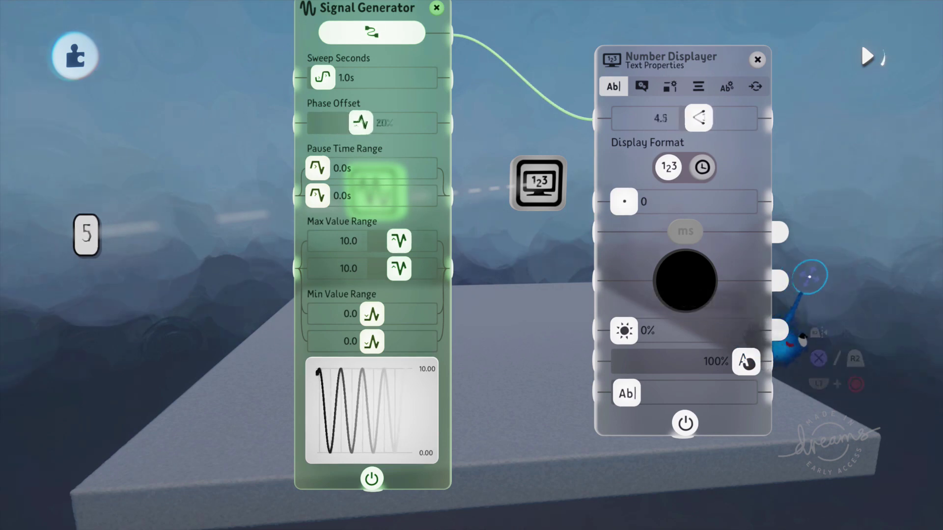
pyautogui.press('space')
pyautogui.scroll(-3, 849, 257)
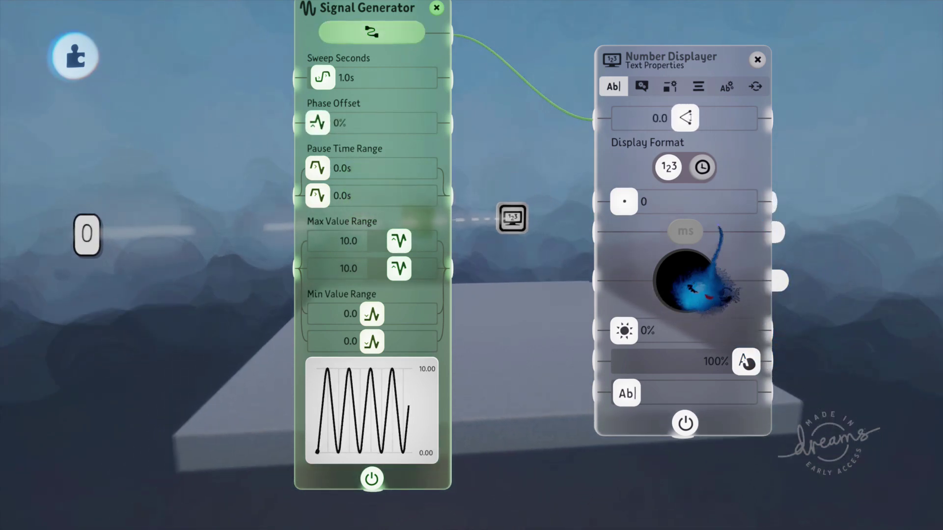
# Step: Close the Signal Generator's properties, delete the gadget from the scene, and move the Number Displayer's properties further to the side
pyautogui.moveTo(433, 294); pyautogui.dragTo(468, 364)
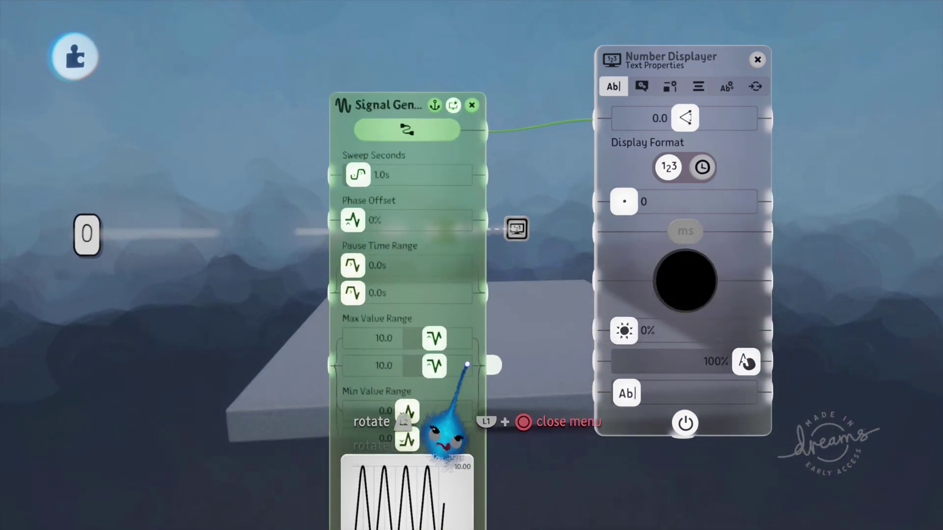
pyautogui.click(471, 105)
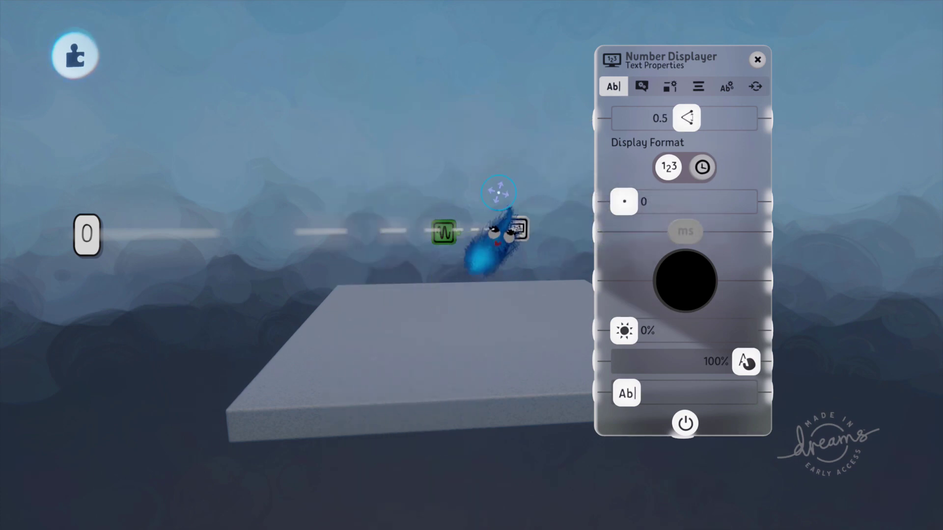
pyautogui.moveTo(444, 233); pyautogui.dragTo(475, 235)
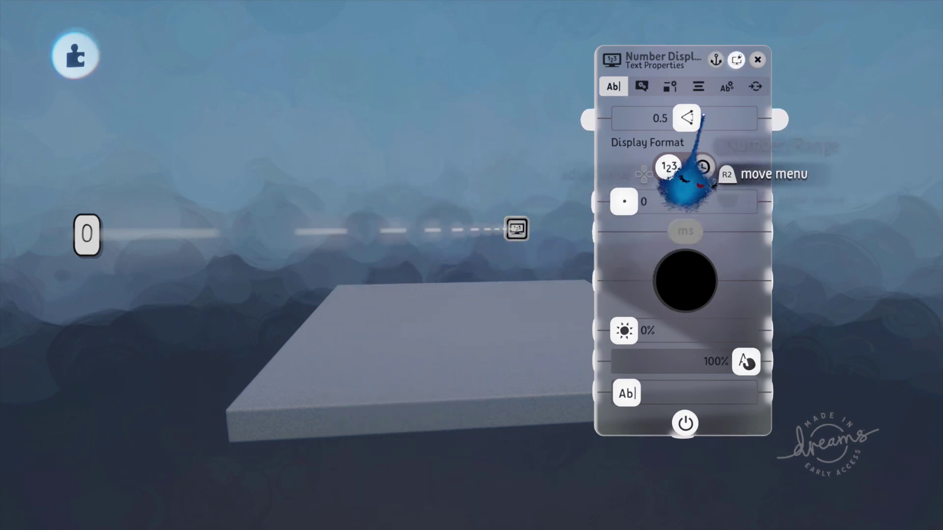
pyautogui.moveTo(680, 184); pyautogui.dragTo(614, 189)
pyautogui.moveTo(743, 270); pyautogui.dragTo(790, 246)
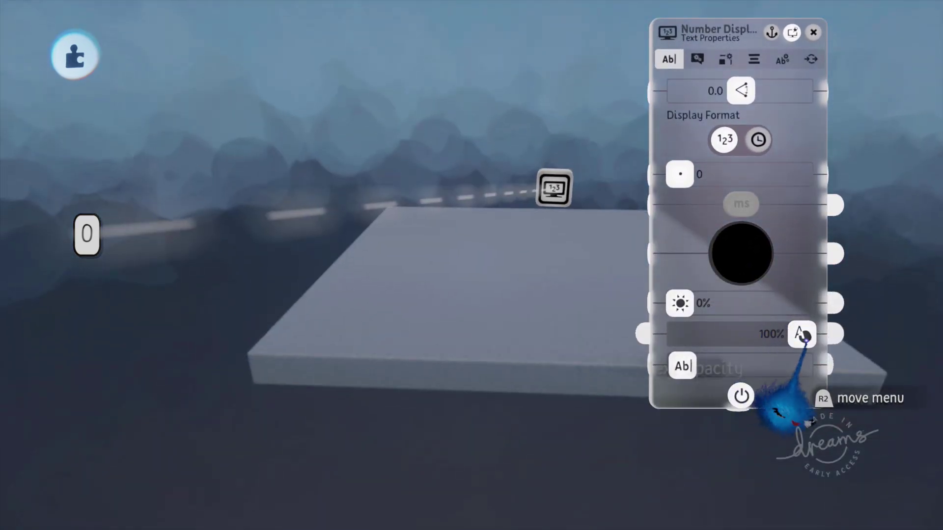
# Step: Stamp a Trigger Zone gadget onto the far-left area of the grey slab
pyautogui.press('Tab')
pyautogui.click(38, 118)
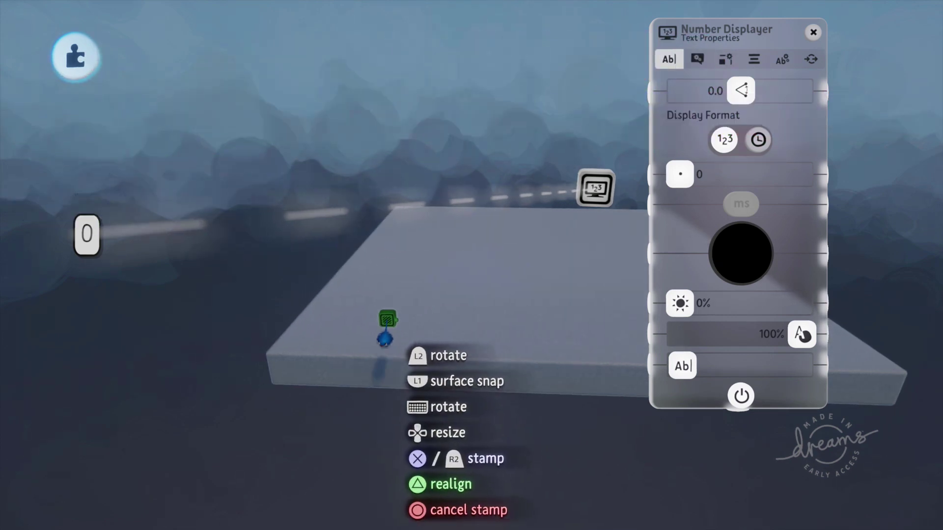
pyautogui.scroll(2, 385, 338)
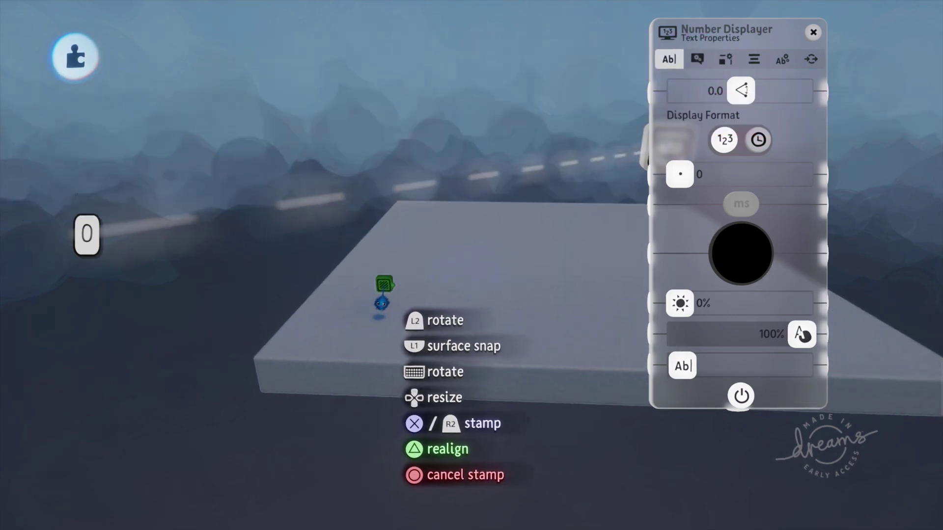
pyautogui.click(384, 300)
# Step: Stamp a blank puppet on the slab beside the Trigger Zone and wire the zone's output into the Number Displayer's value
pyautogui.press('Tab')
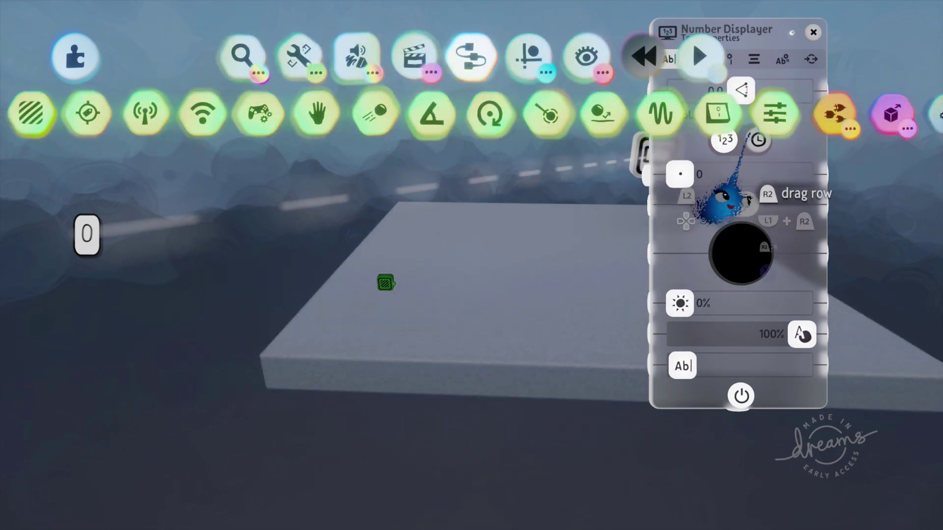
pyautogui.moveTo(834, 118); pyautogui.dragTo(597, 119)
pyautogui.click(621, 119)
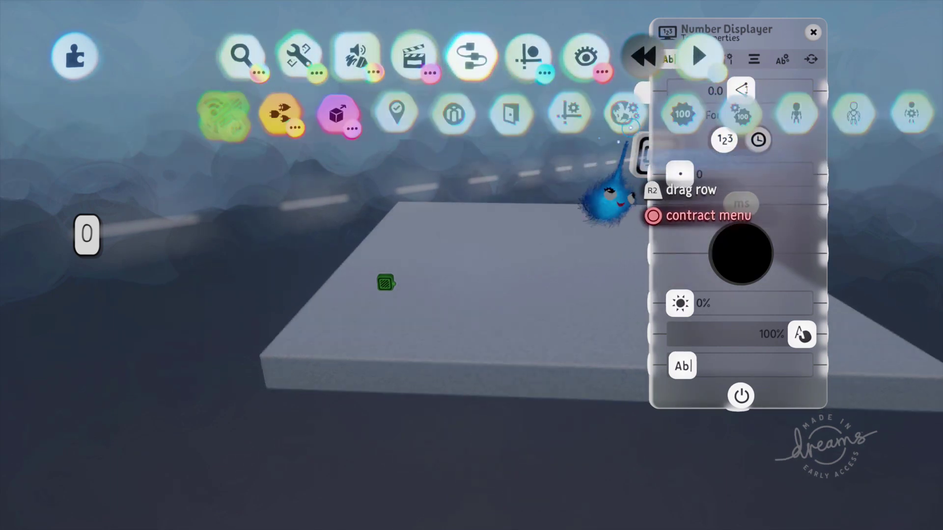
pyautogui.click(743, 116)
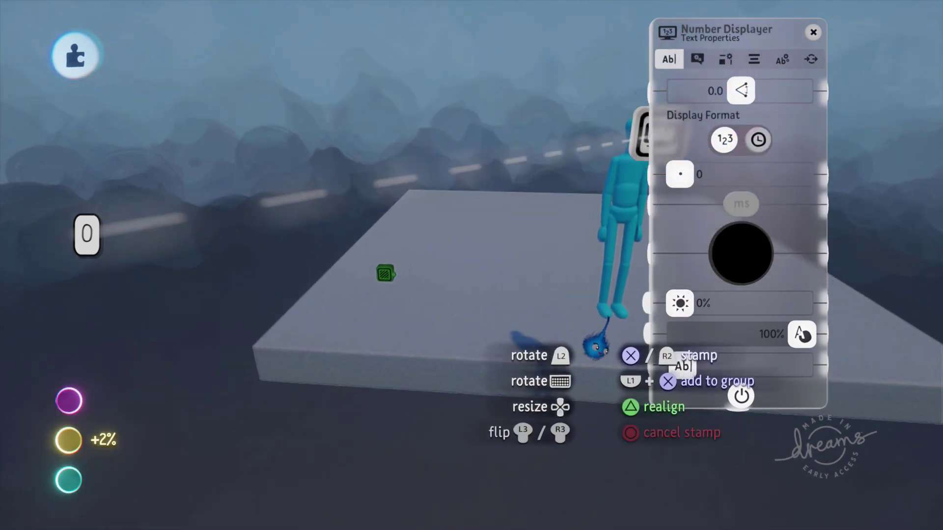
pyautogui.press('Escape')
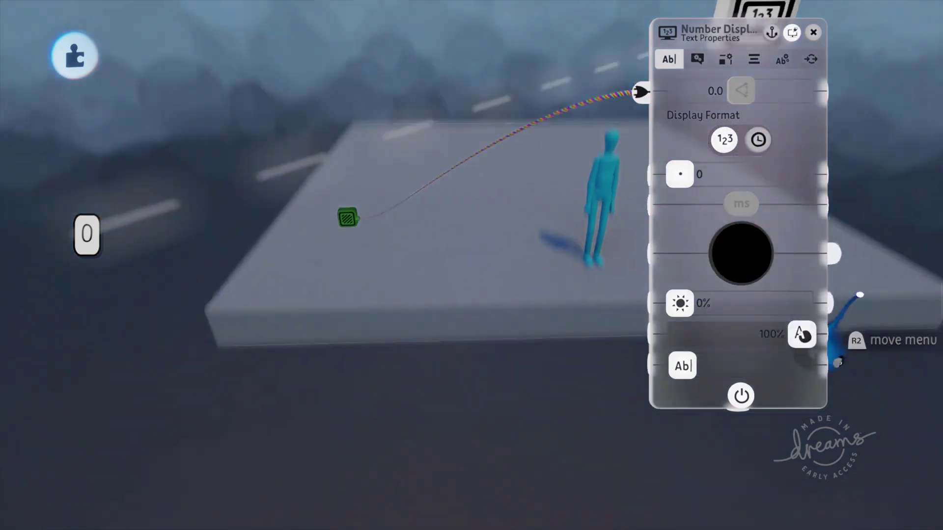
# Step: Switch the scene to play mode, take control of the puppet and start walking it across the slab
pyautogui.press('Escape')
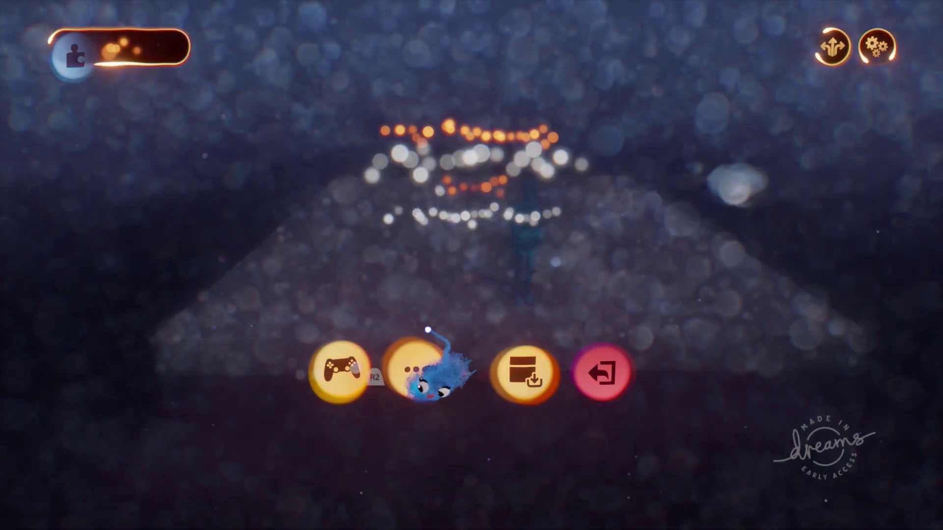
pyautogui.click(349, 372)
pyautogui.click(596, 118)
pyautogui.press('w')
pyautogui.press('d')
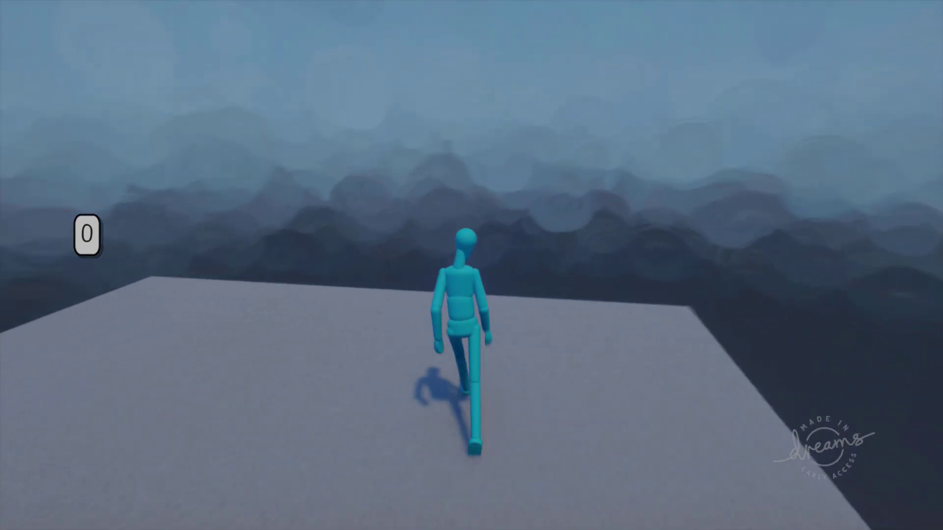
# Step: Walk the puppet repeatedly in and out of the Trigger Zone to examine how the displayed number responds
pyautogui.press('w')
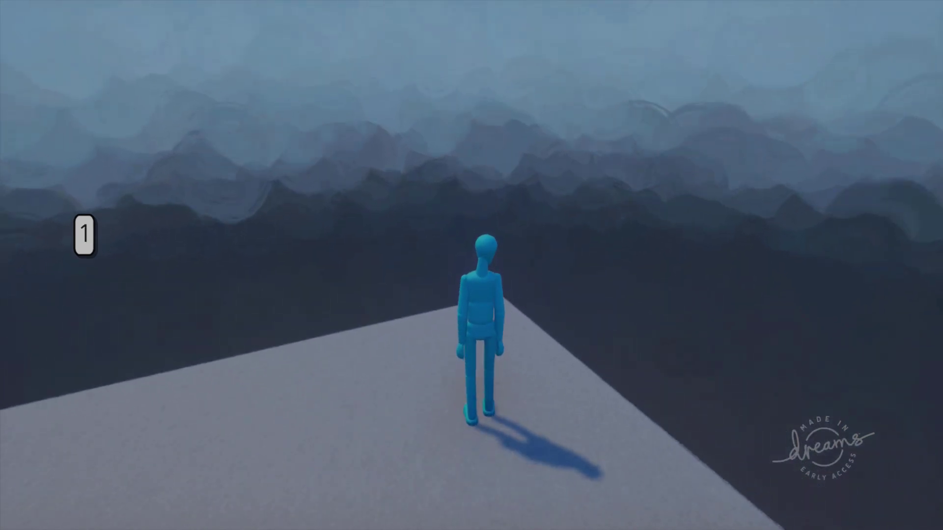
pyautogui.press('s')
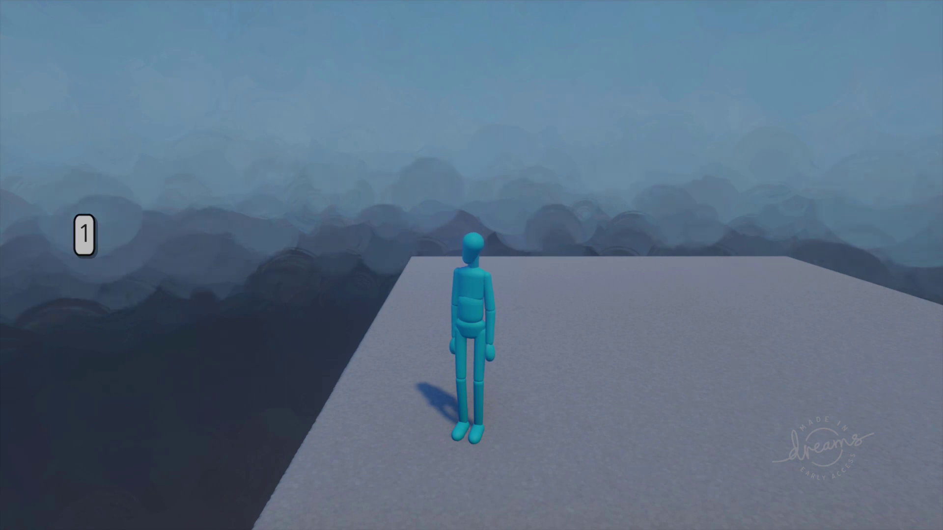
pyautogui.press('w')
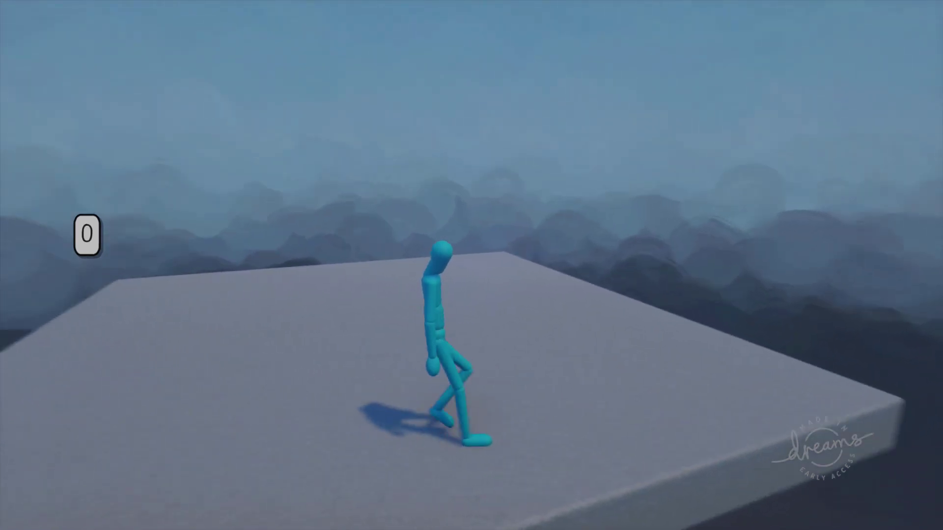
pyautogui.press('a')
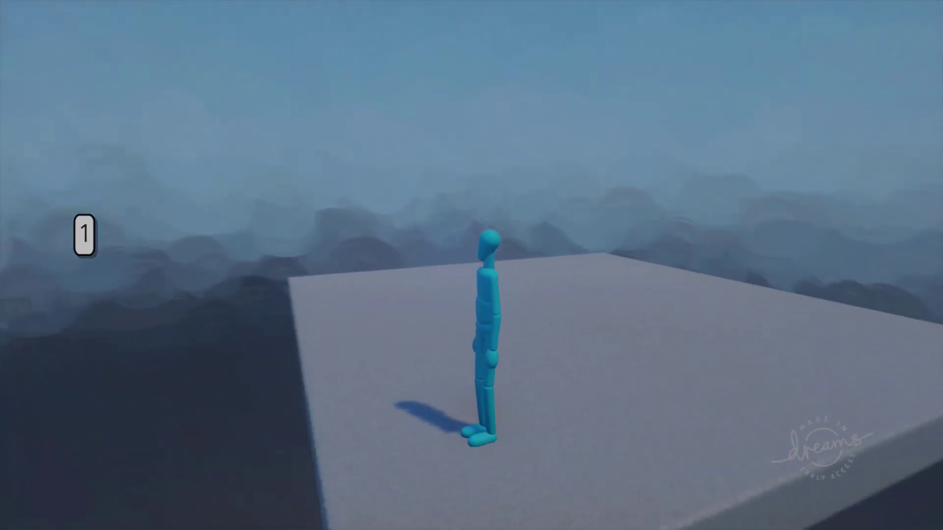
pyautogui.press('w')
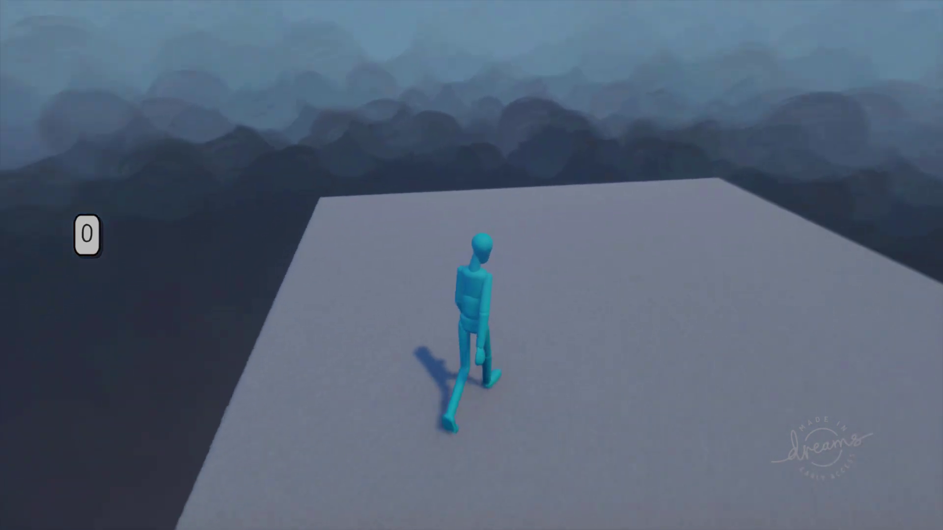
pyautogui.press('s')
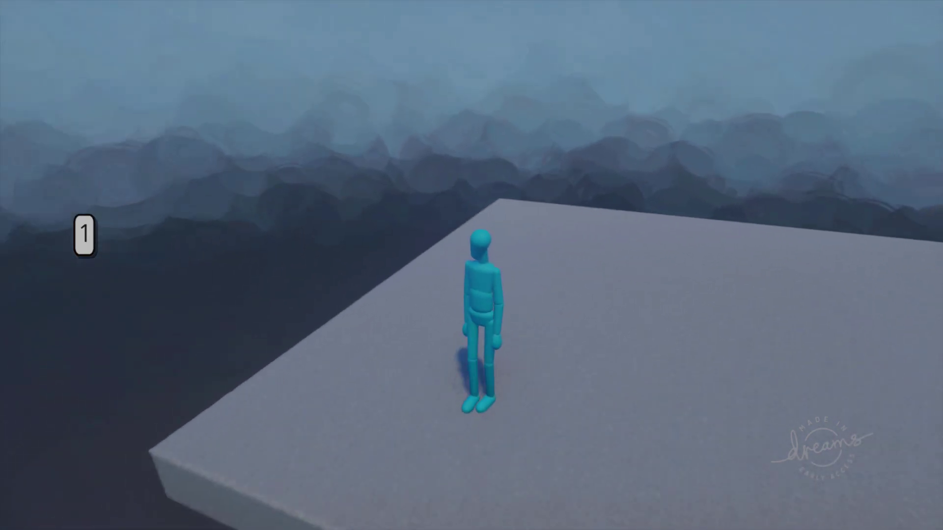
pyautogui.press('w')
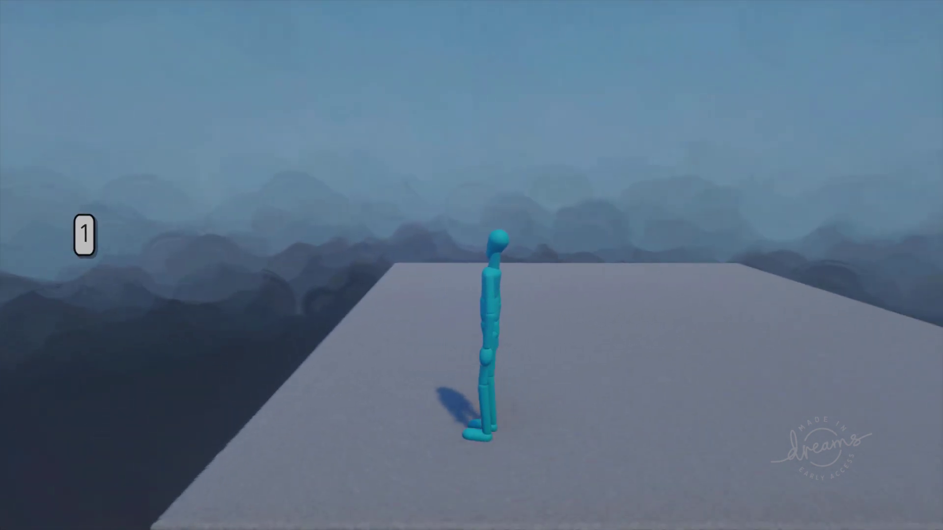
pyautogui.press('w')
pyautogui.press('w')
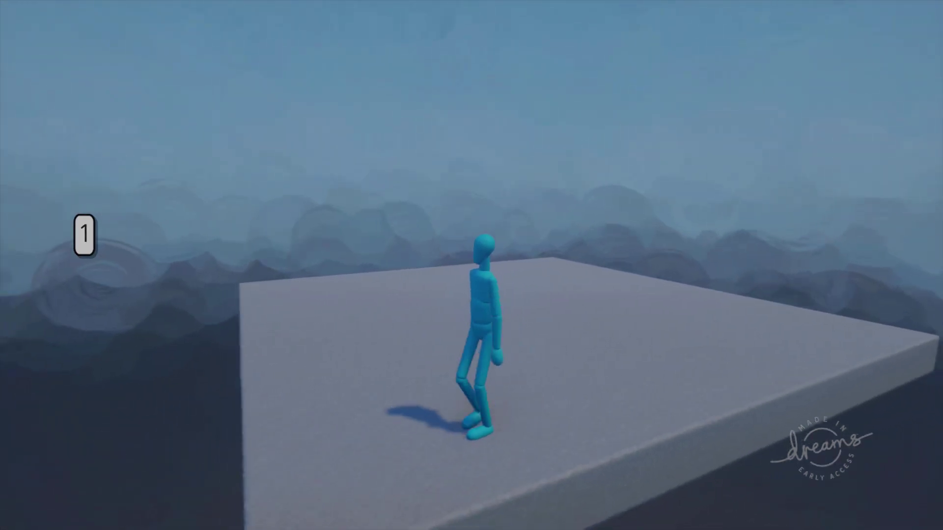
pyautogui.press('w')
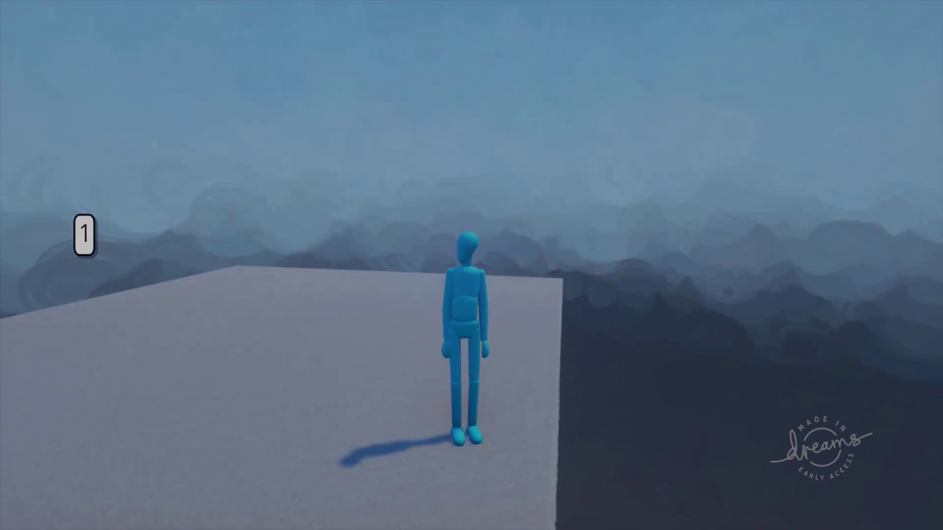
pyautogui.press('w')
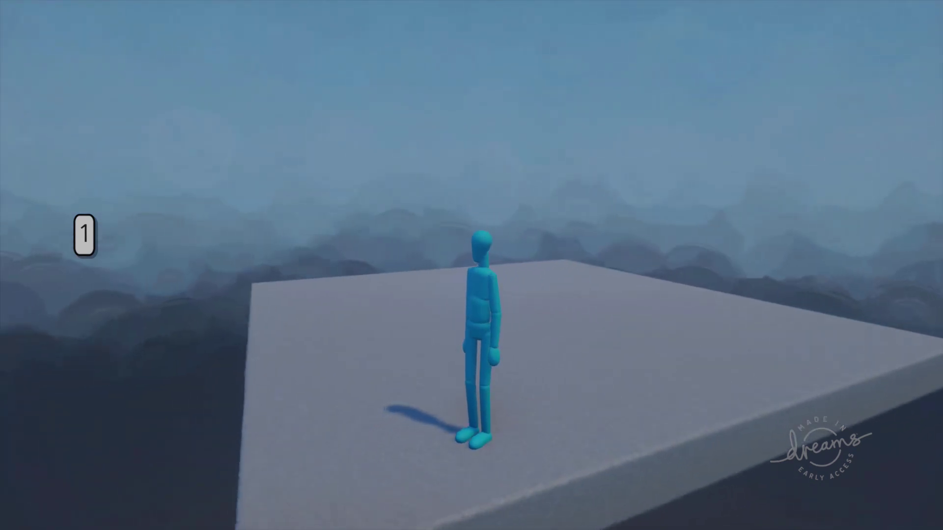
pyautogui.press('w')
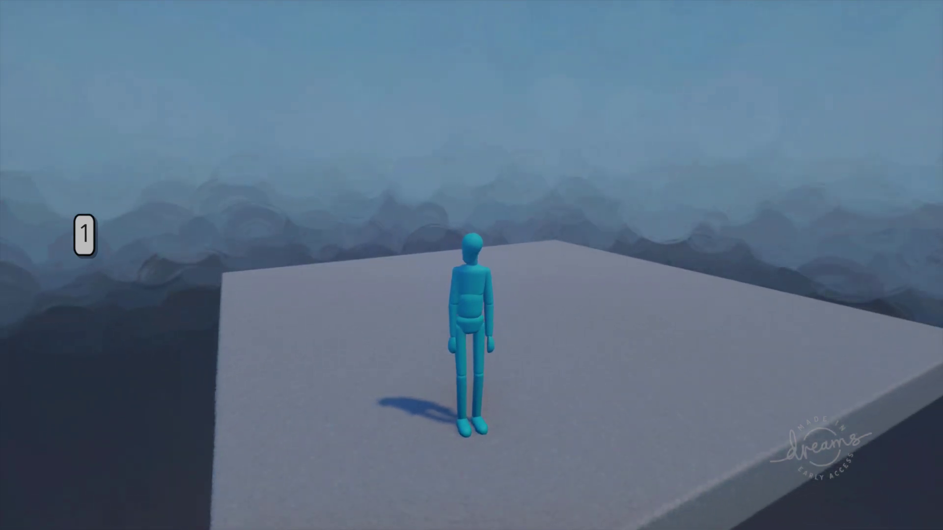
pyautogui.press('w')
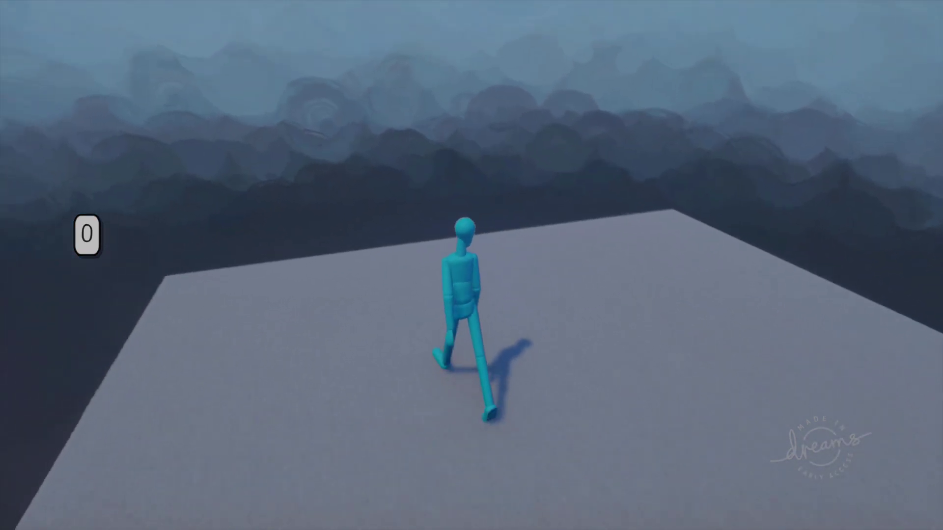
pyautogui.press('w')
pyautogui.press('w')
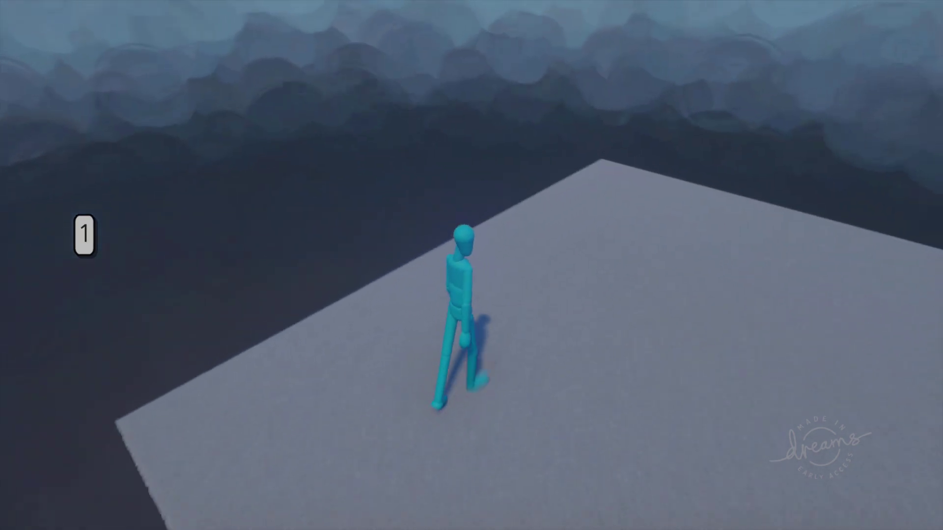
pyautogui.press('w')
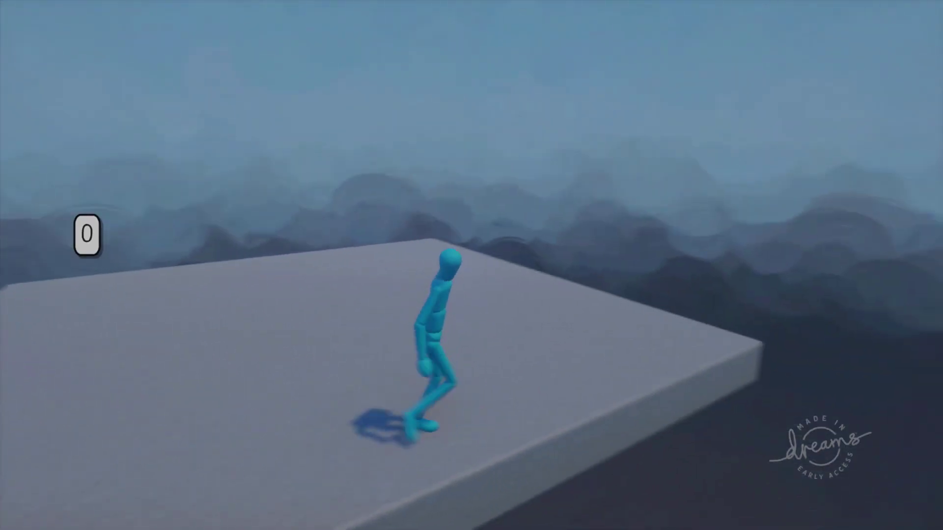
# Step: Return to editing the scene and open the Trigger Zone's properties to check its wired output
pyautogui.press('Escape')
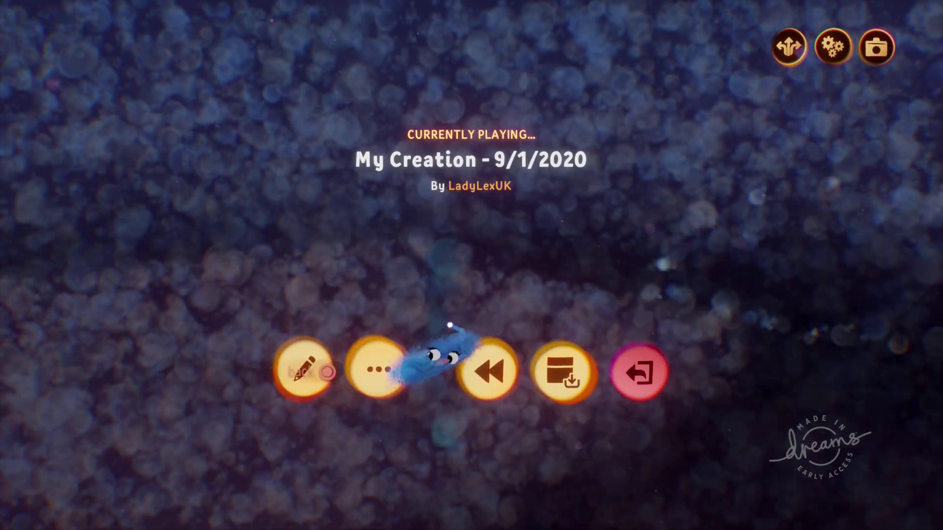
pyautogui.click(304, 369)
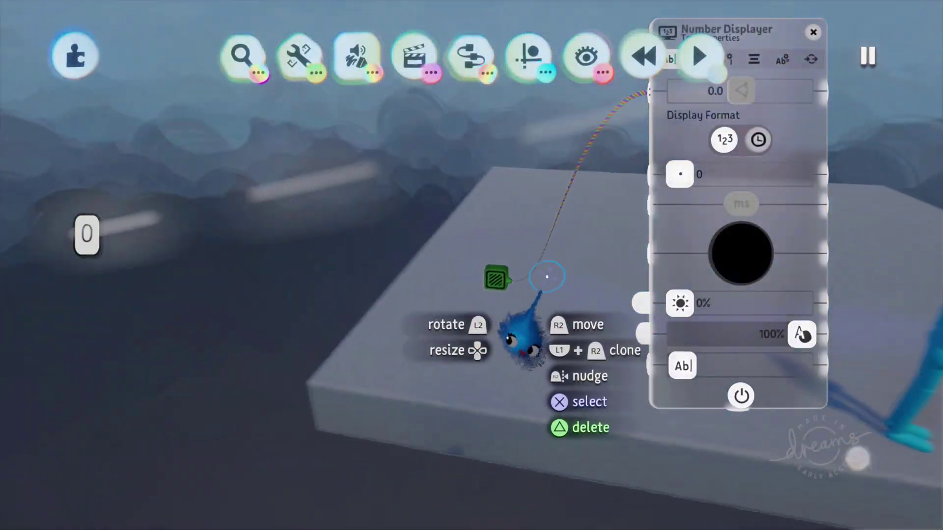
pyautogui.click(500, 281)
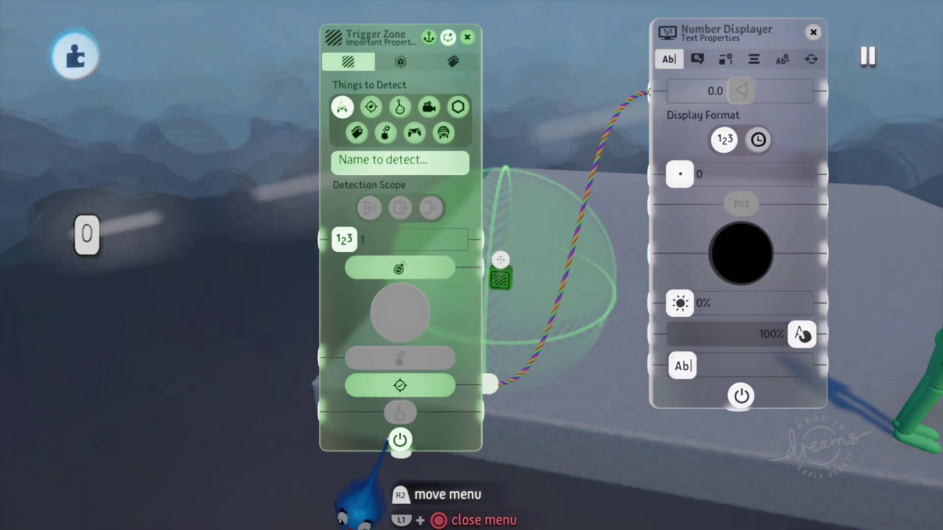
# Step: Play the scene again and walk the puppet around the slab's edge and corner to check the displayed number
pyautogui.press('Escape')
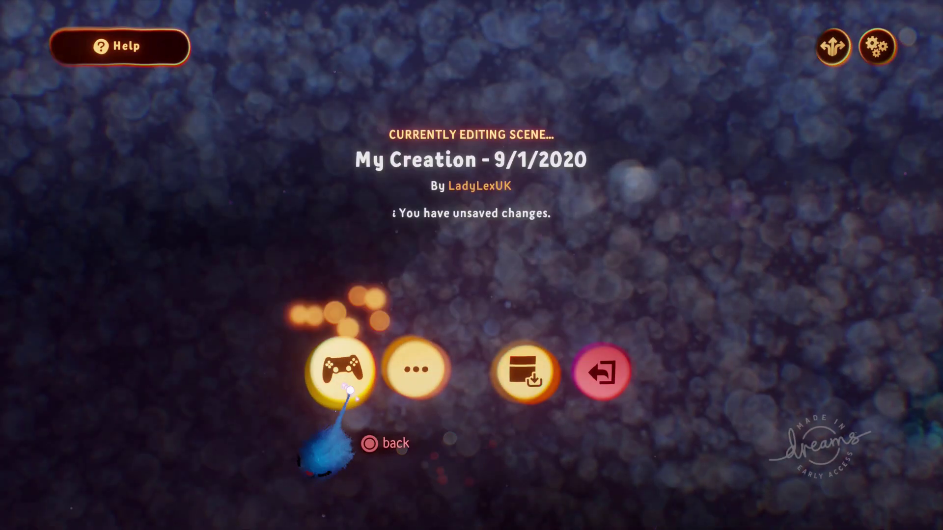
pyautogui.click(350, 390)
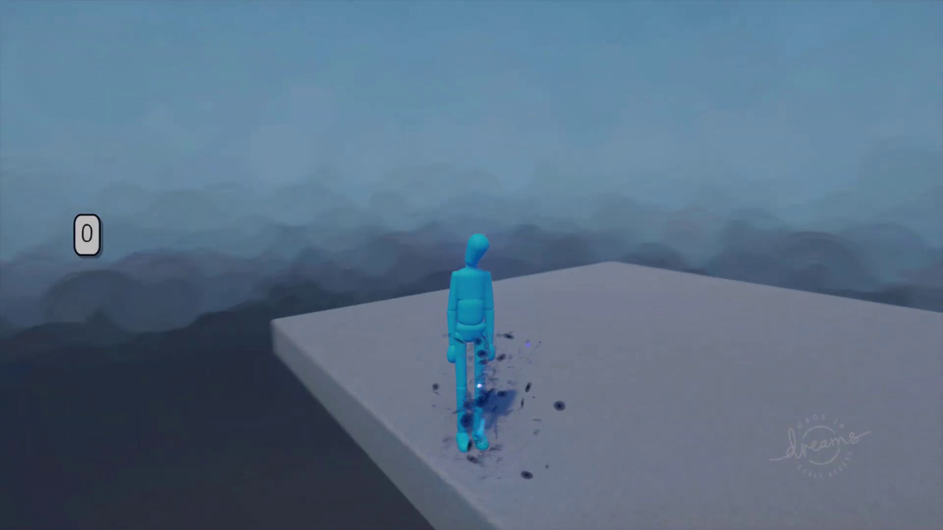
pyautogui.press('w')
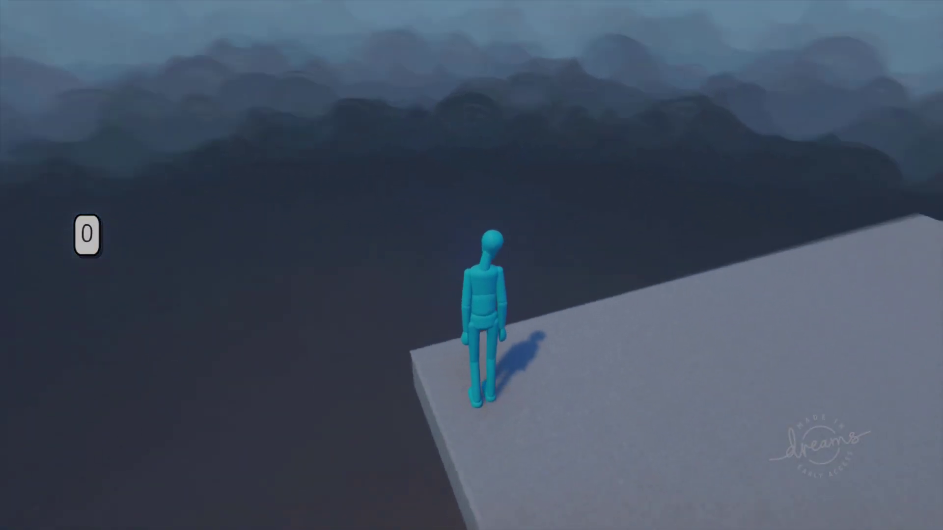
pyautogui.press('s')
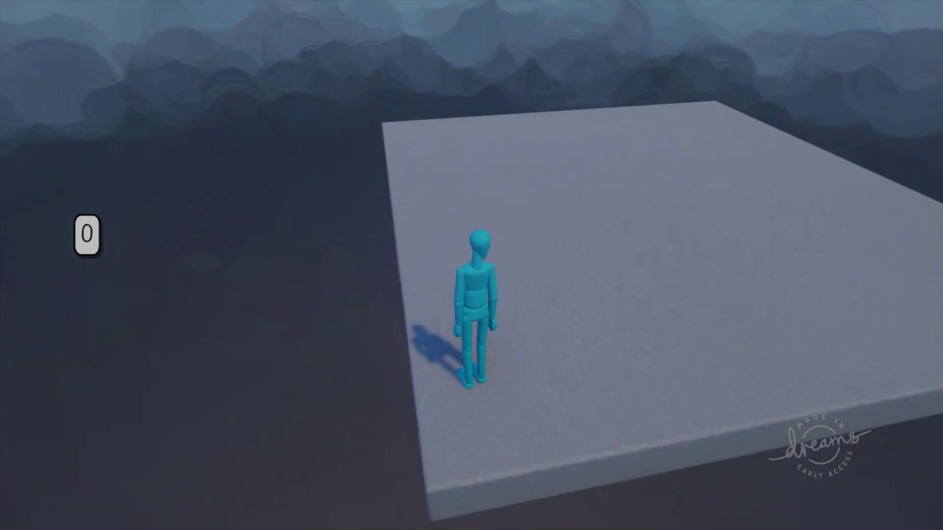
pyautogui.press('w')
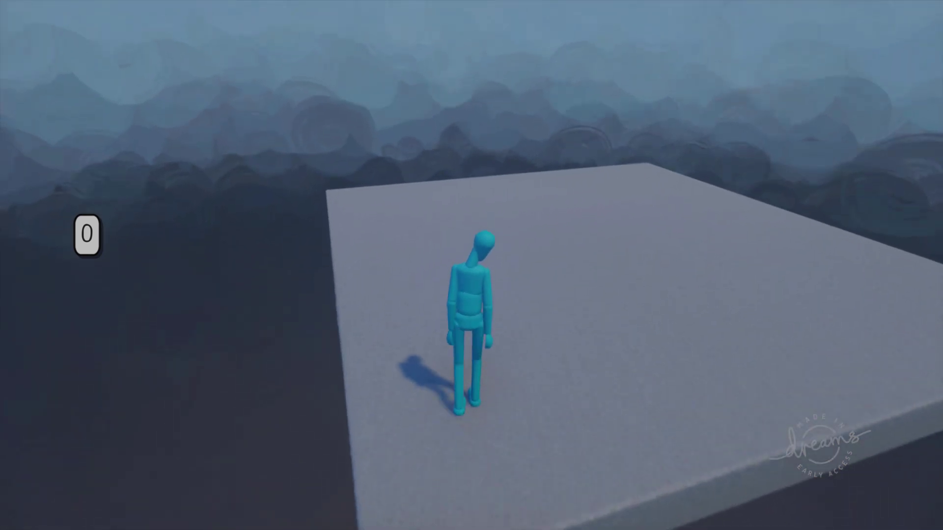
pyautogui.press('s')
pyautogui.press('a')
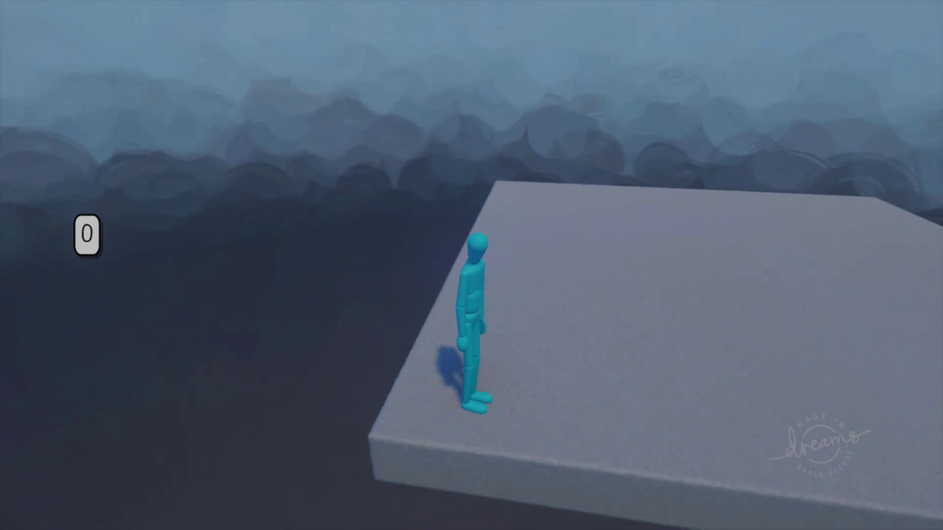
# Step: Walk the puppet from the slab's corner towards its middle to check the displayed number outside the zone
pyautogui.press('d')
pyautogui.press('a')
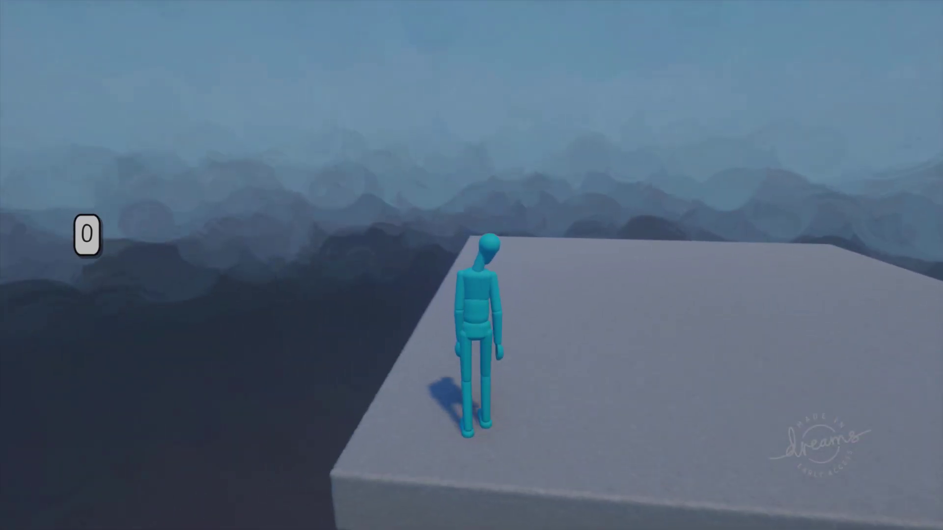
pyautogui.press('w')
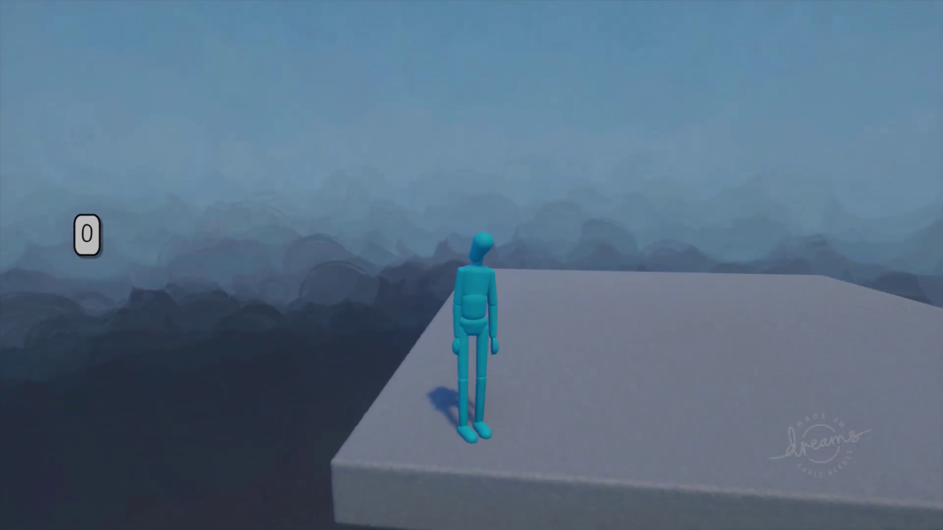
pyautogui.press('d')
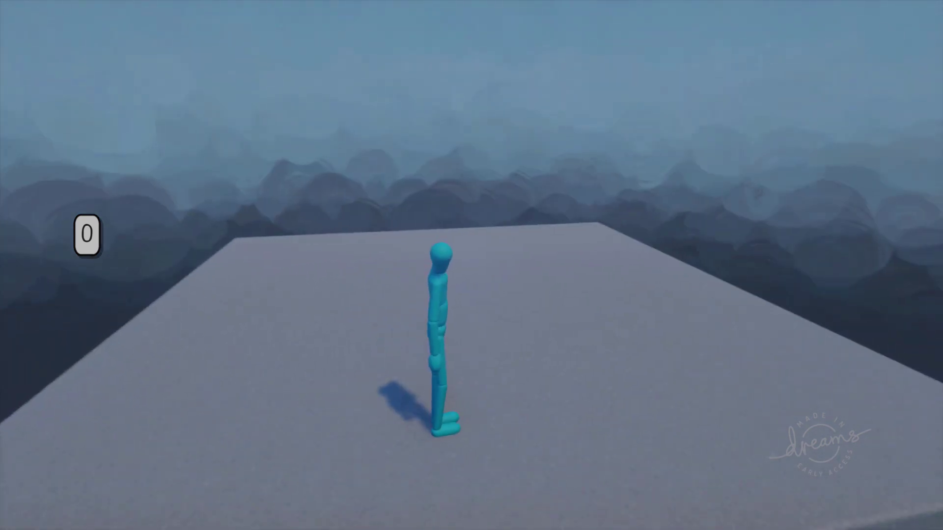
# Step: Return to editing the scene and delete the wire between the Trigger Zone and the Number Displayer
pyautogui.press('Escape')
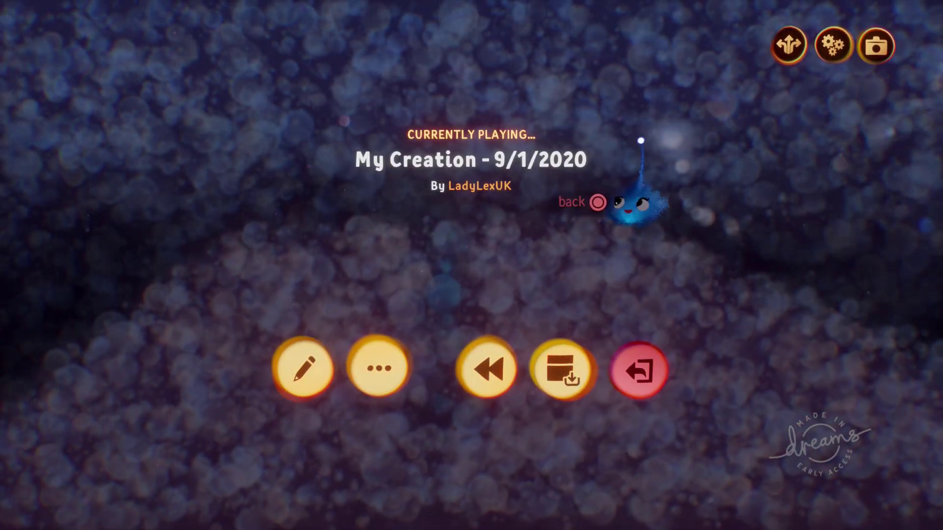
pyautogui.click(303, 368)
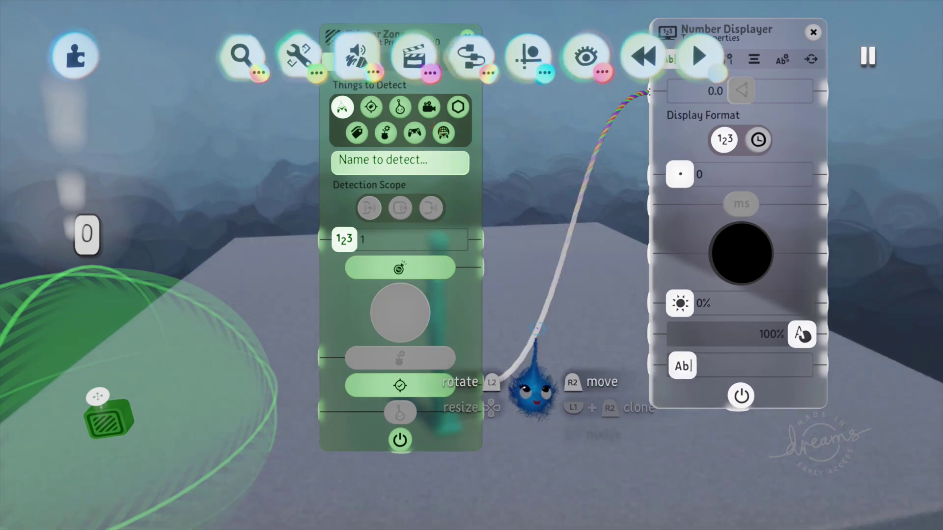
pyautogui.press('Delete')
pyautogui.scroll(-3, 537, 307)
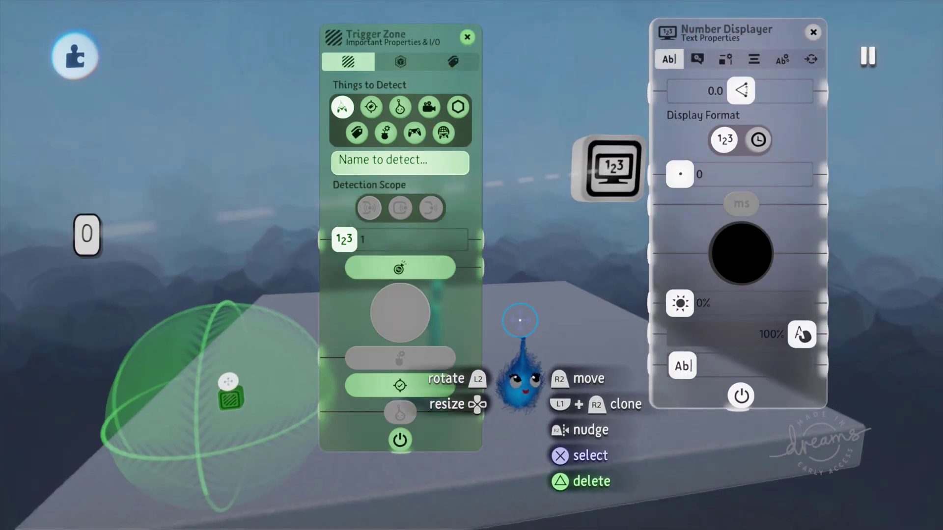
# Step: Reposition the Trigger Zone's properties window beside the Number Displayer's and look through its label detection settings
pyautogui.moveTo(461, 380); pyautogui.dragTo(543, 411)
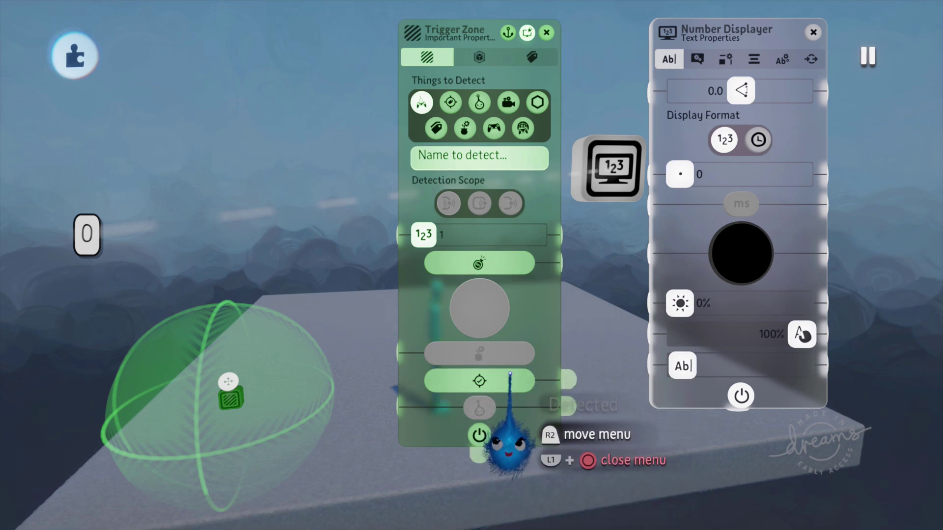
pyautogui.moveTo(529, 387); pyautogui.dragTo(479, 379)
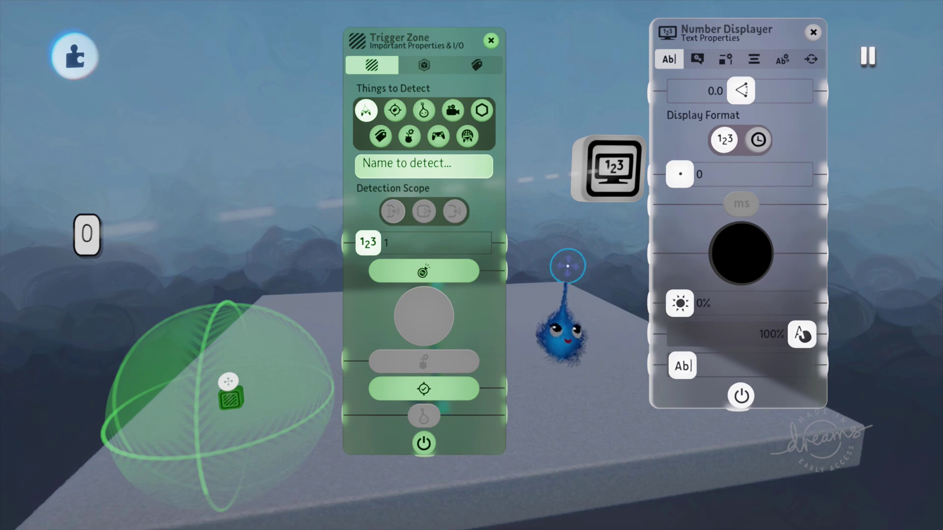
pyautogui.moveTo(484, 378)
pyautogui.mouseDown()
pyautogui.moveTo(499, 383)
pyautogui.moveTo(465, 379)
pyautogui.mouseUp()
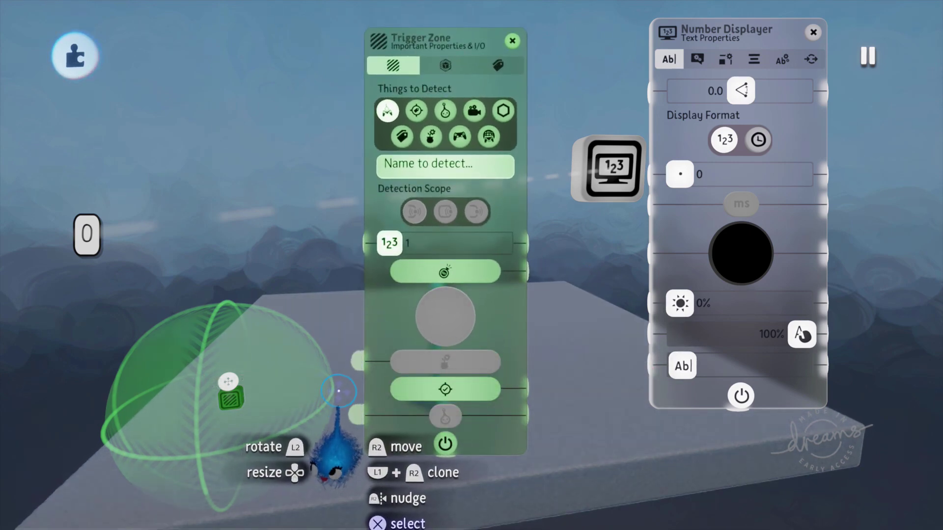
pyautogui.click(498, 65)
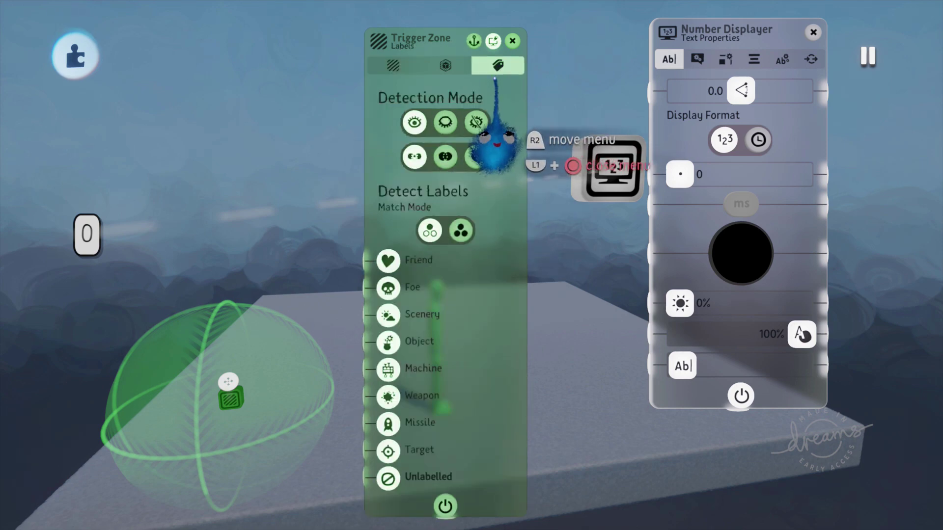
# Step: Wire the Trigger Zone's Zone Size output into the Number Displayer's value, start time and toggle the zone's power
pyautogui.click(445, 65)
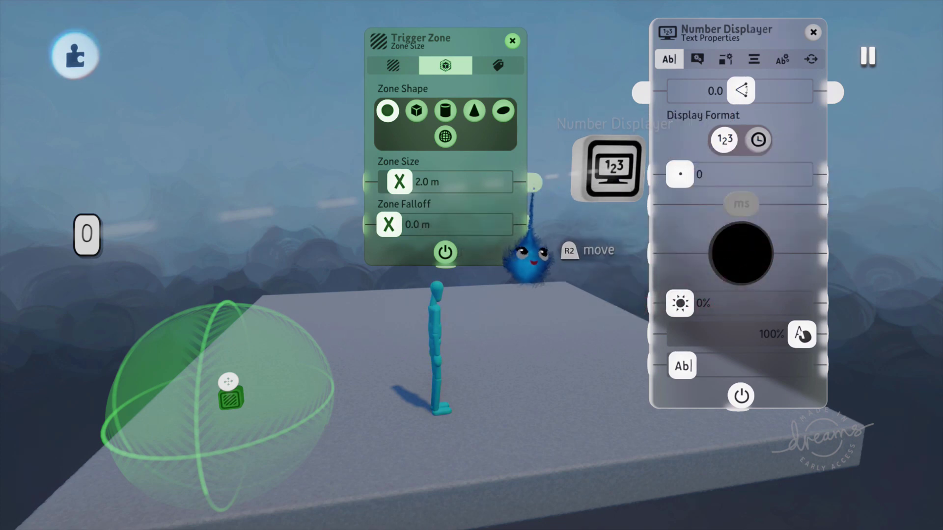
pyautogui.moveTo(529, 235); pyautogui.dragTo(637, 104)
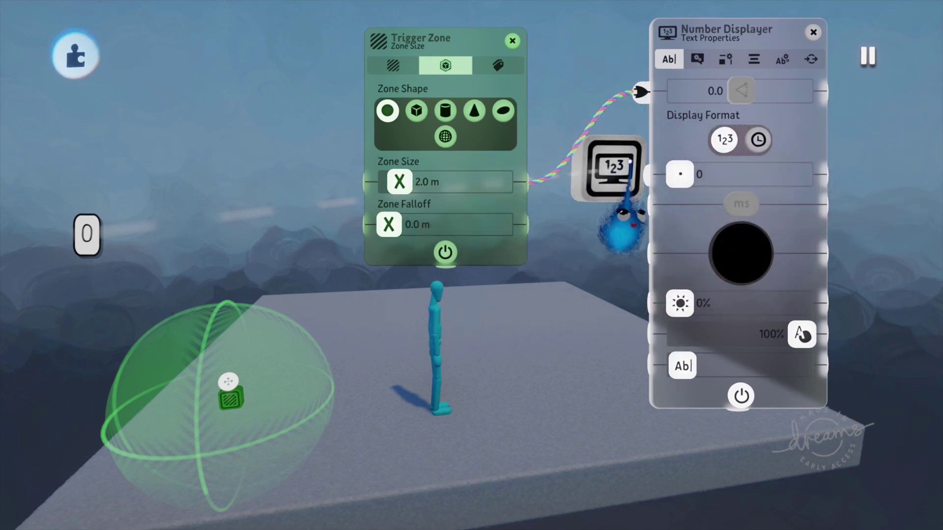
pyautogui.press('space')
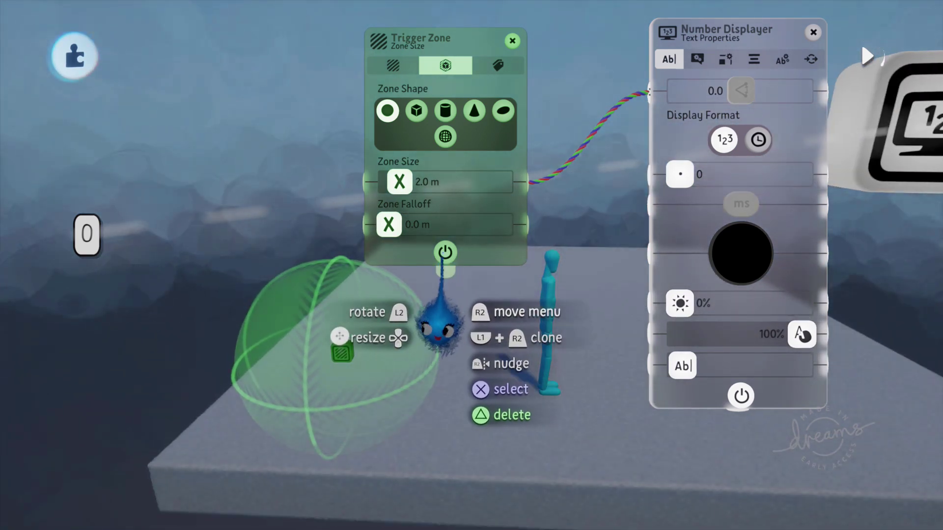
pyautogui.click(445, 252)
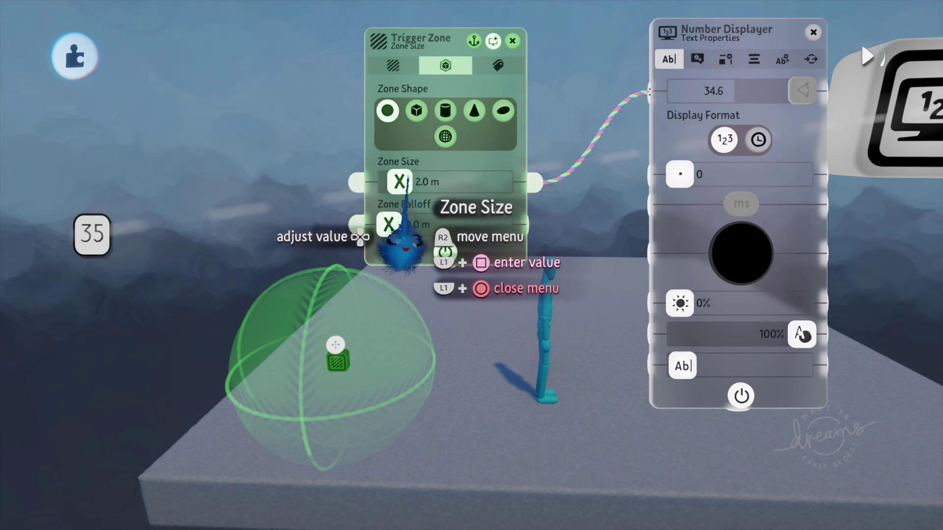
# Step: Shrink the Trigger Zone's Zone Size to 1.3 m and enlarge it to 3.2 m to compare the displayed number
pyautogui.moveTo(398, 182)
pyautogui.mouseDown()
pyautogui.moveTo(427, 181)
pyautogui.moveTo(385, 182)
pyautogui.moveTo(411, 181)
pyautogui.moveTo(395, 181)
pyautogui.mouseUp()
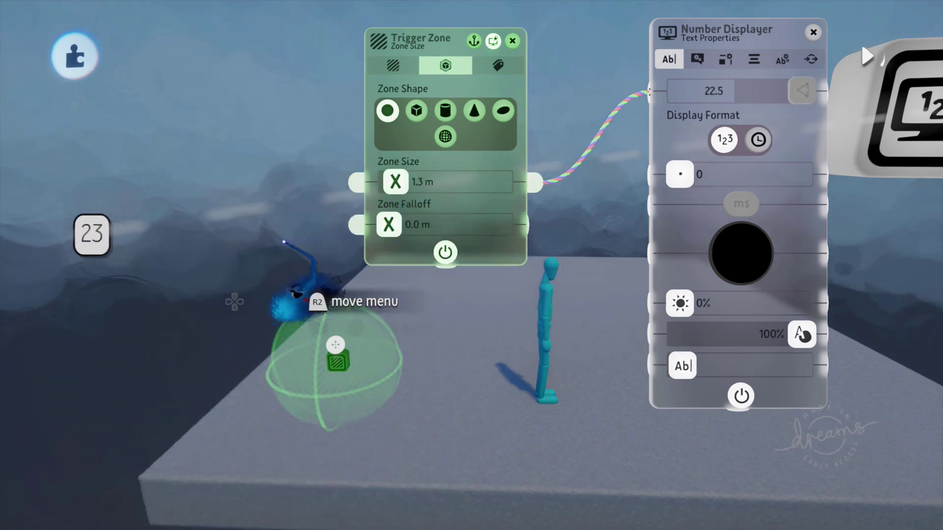
pyautogui.moveTo(395, 181)
pyautogui.mouseDown()
pyautogui.moveTo(388, 181)
pyautogui.moveTo(406, 181)
pyautogui.mouseUp()
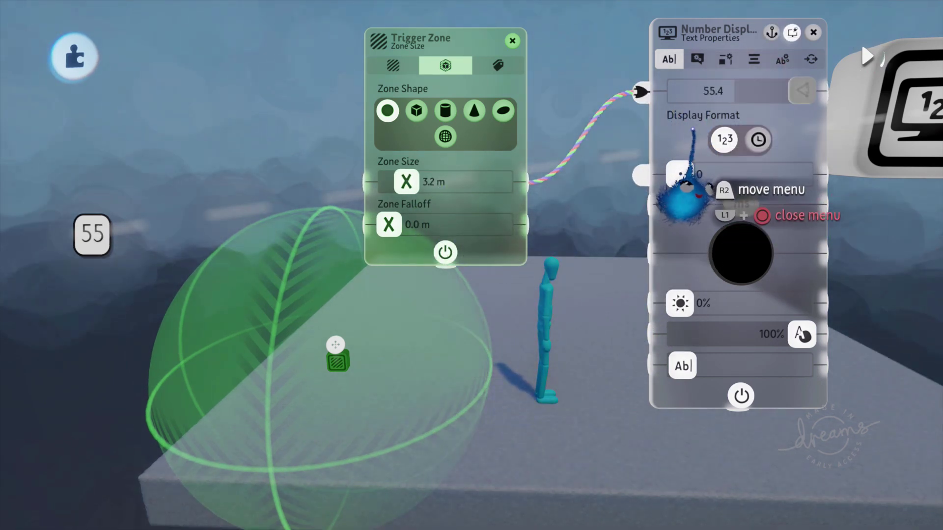
# Step: Delete the wire from Zone Size to the Number Displayer and close both gadgets' properties windows
pyautogui.press('Delete')
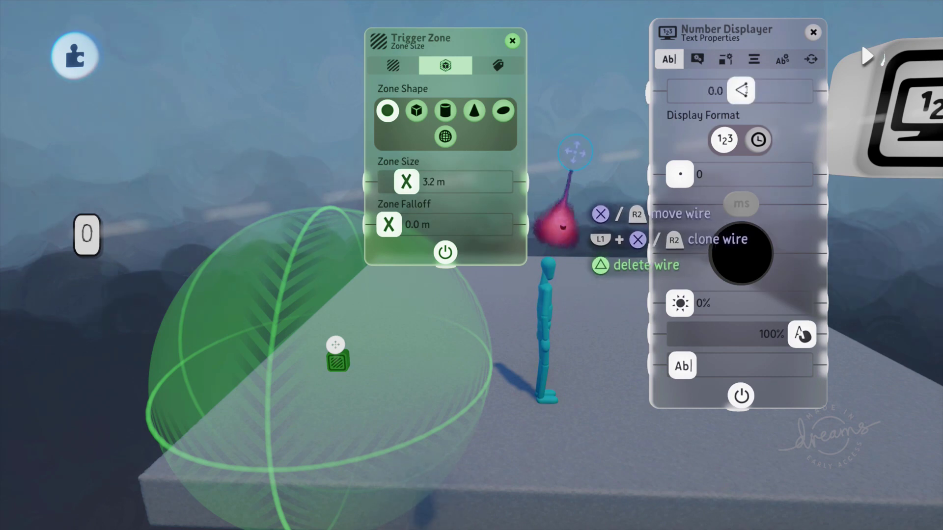
pyautogui.scroll(-3, 746, 337)
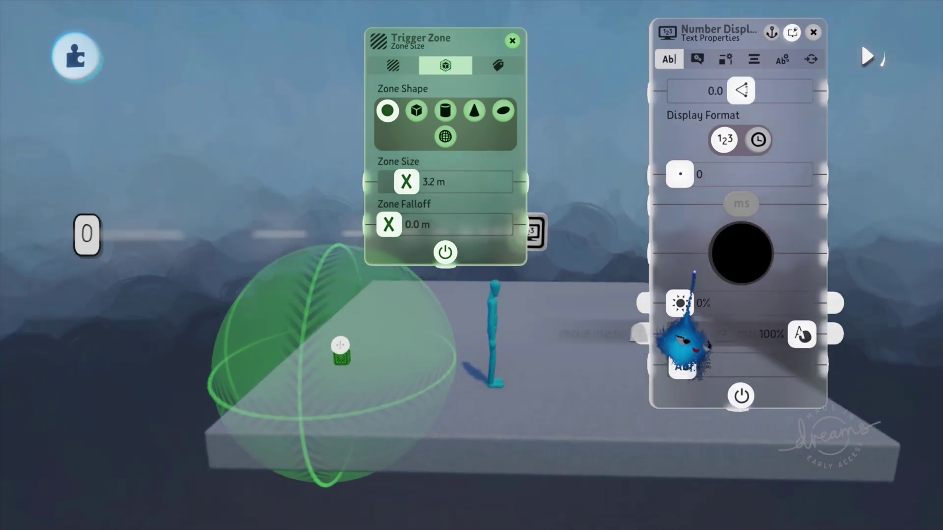
pyautogui.click(512, 41)
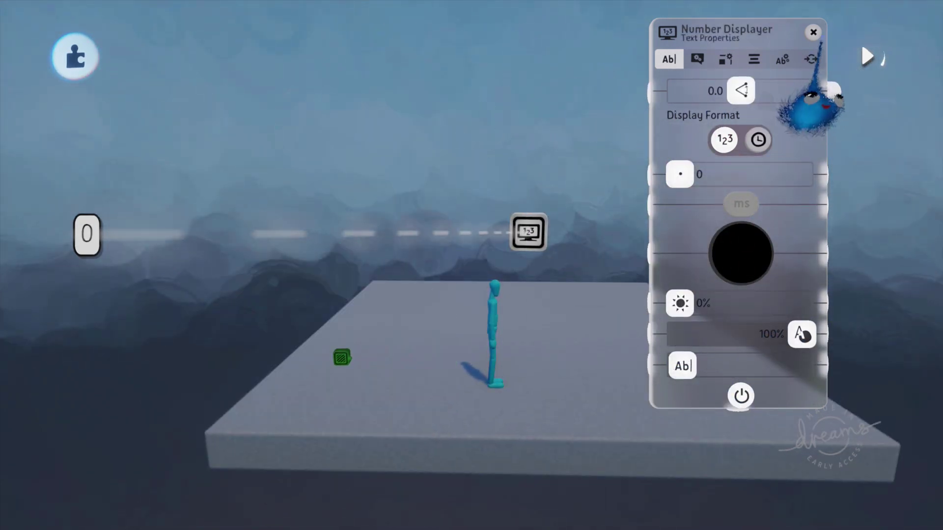
pyautogui.click(813, 33)
pyautogui.scroll(3, 684, 255)
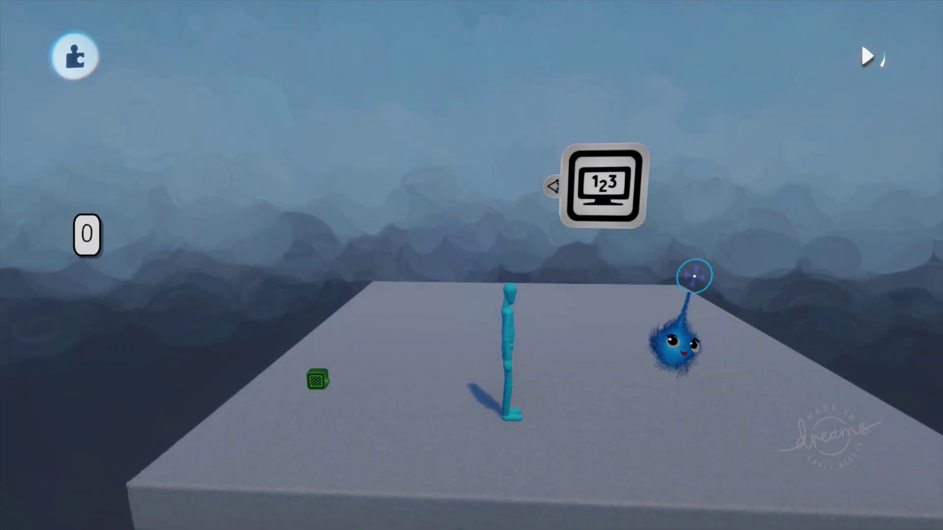